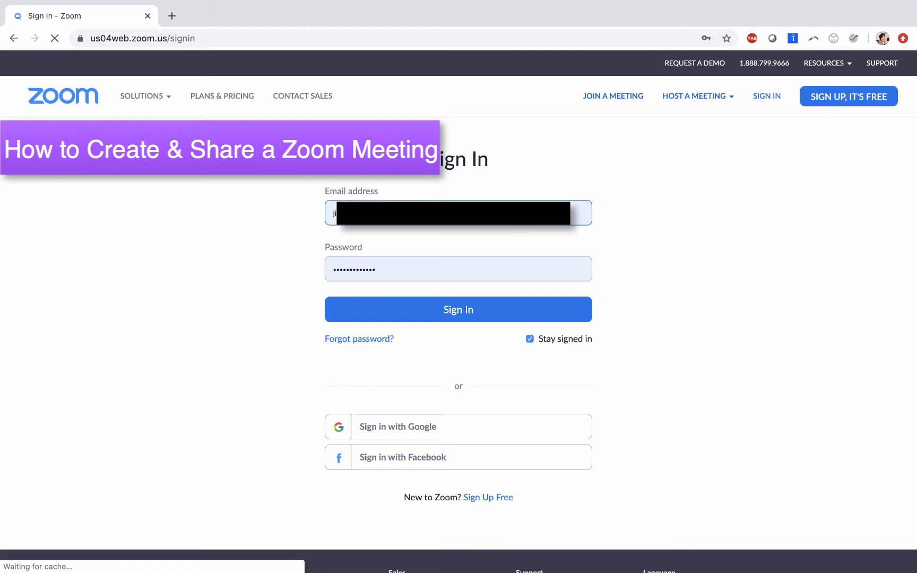
Step: Sign in with the credentials already filled in and open the personal Meetings page
{"action": "left_click", "coordinate": [437, 318]}
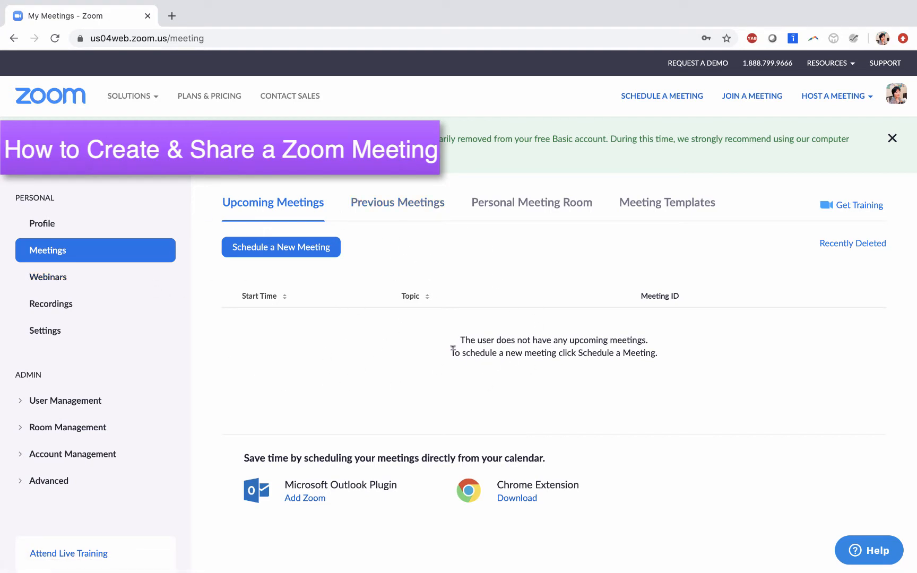
{"action": "scroll", "coordinate": [344, 333], "scroll_direction": "down", "scroll_amount": 3}
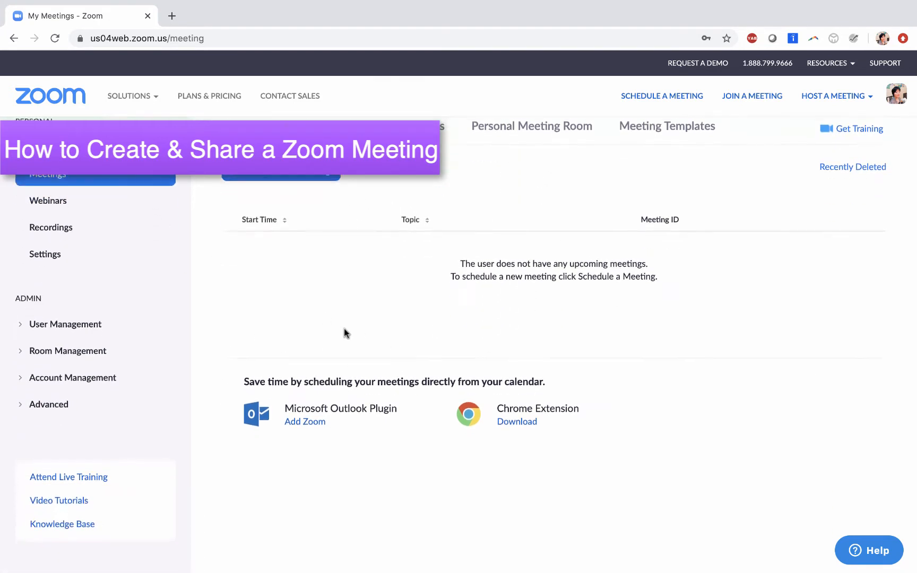
{"action": "scroll", "coordinate": [344, 333], "scroll_direction": "up", "scroll_amount": 3}
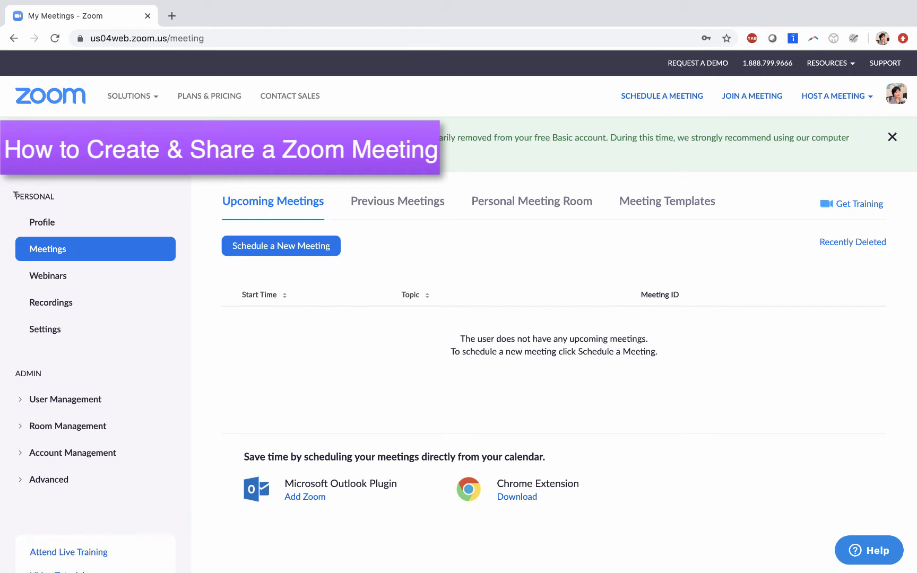
{"action": "double_click", "coordinate": [33, 194]}
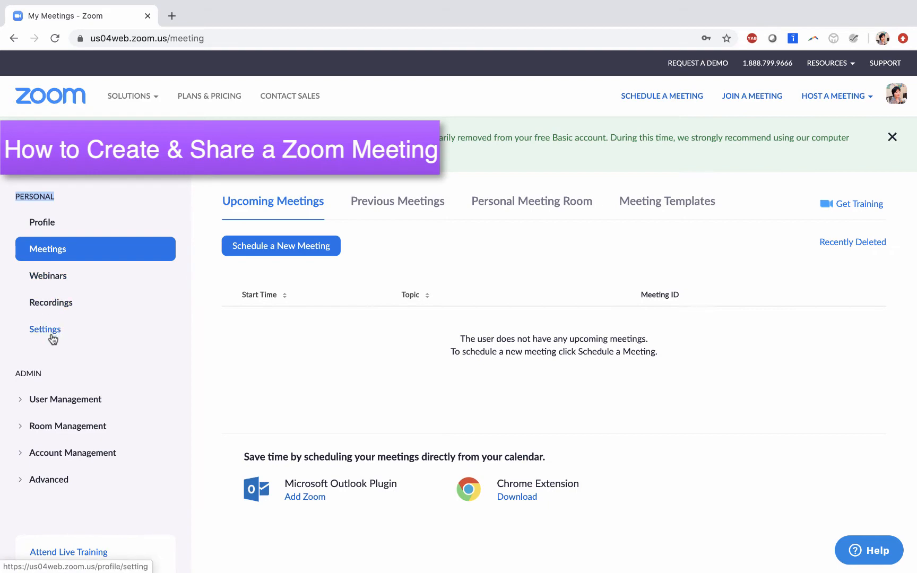
{"action": "left_click", "coordinate": [53, 251]}
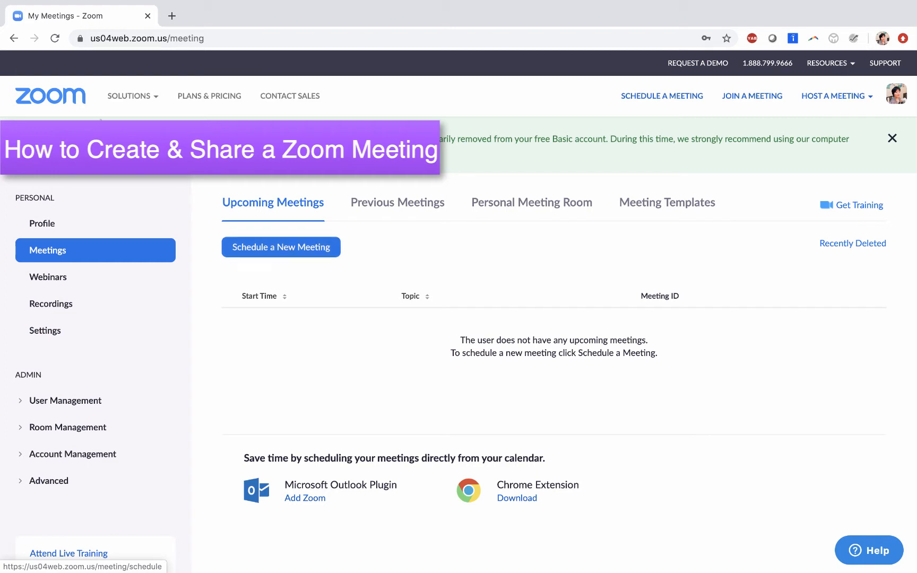
Step: Go to the Zoom home page, open the account profile from there and return to the Meetings page
{"action": "left_click", "coordinate": [62, 101]}
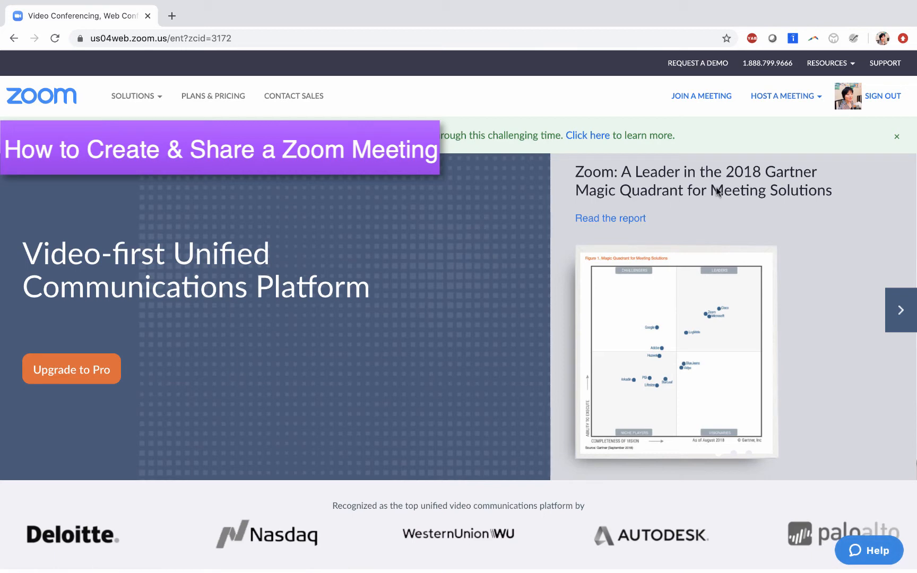
{"action": "left_click", "coordinate": [847, 98]}
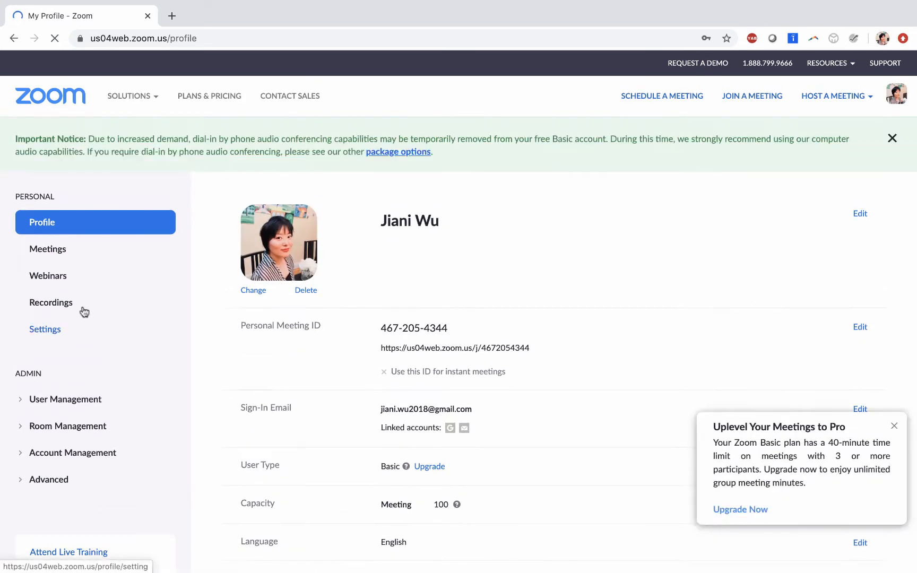
{"action": "left_click", "coordinate": [64, 257]}
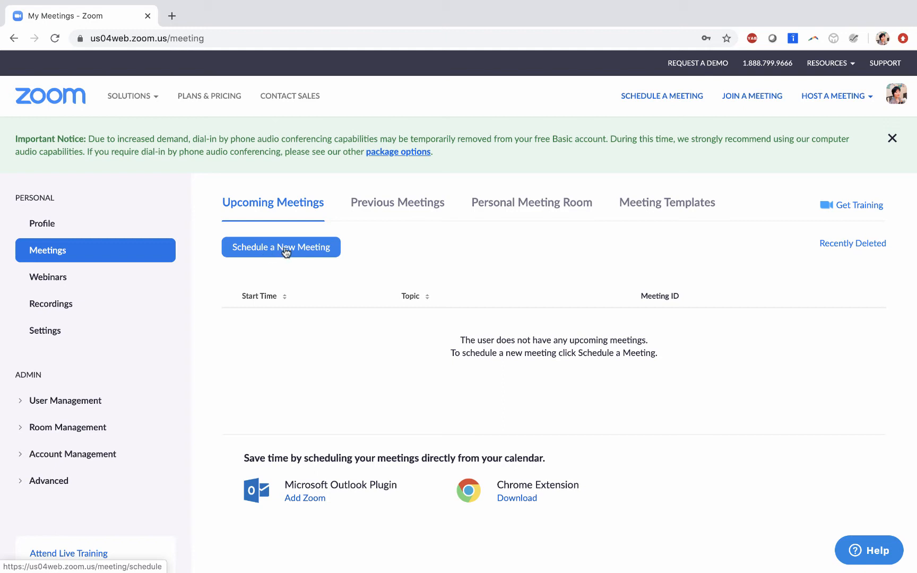
Step: Start scheduling a new meeting with the topic "online class", leaving the description empty
{"action": "left_click", "coordinate": [244, 252]}
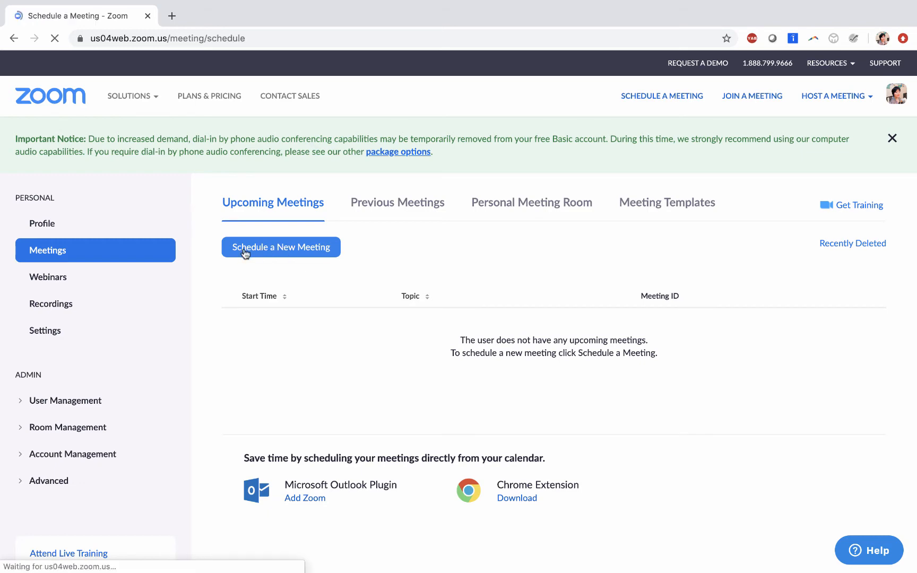
{"action": "double_click", "coordinate": [373, 213]}
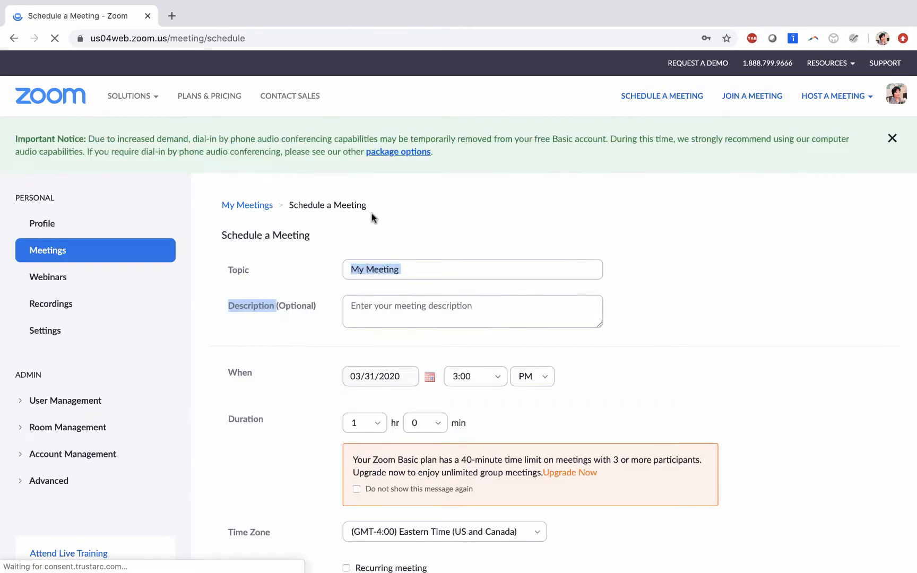
{"action": "triple_click", "coordinate": [370, 263]}
{"action": "type", "text": "onlin"}
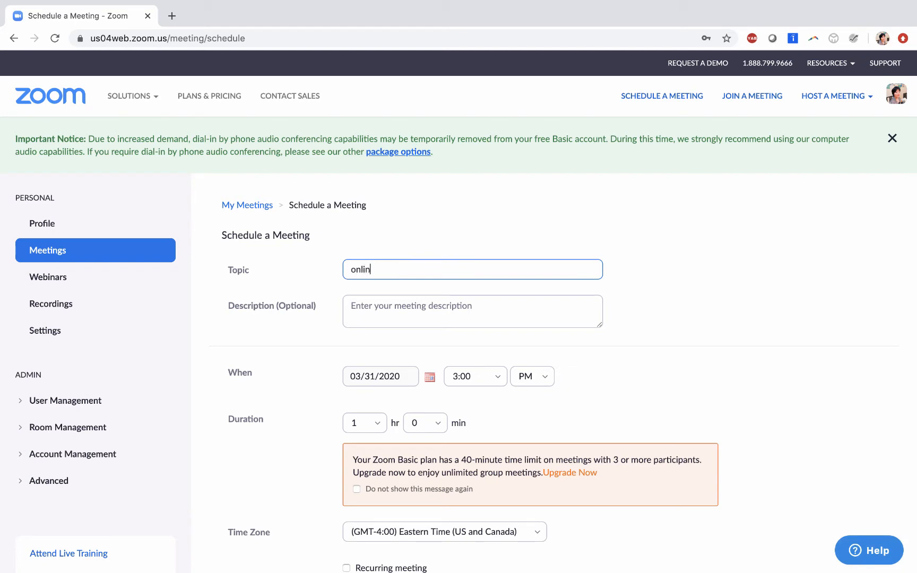
{"action": "type", "text": "e class"}
{"action": "left_click", "coordinate": [382, 306]}
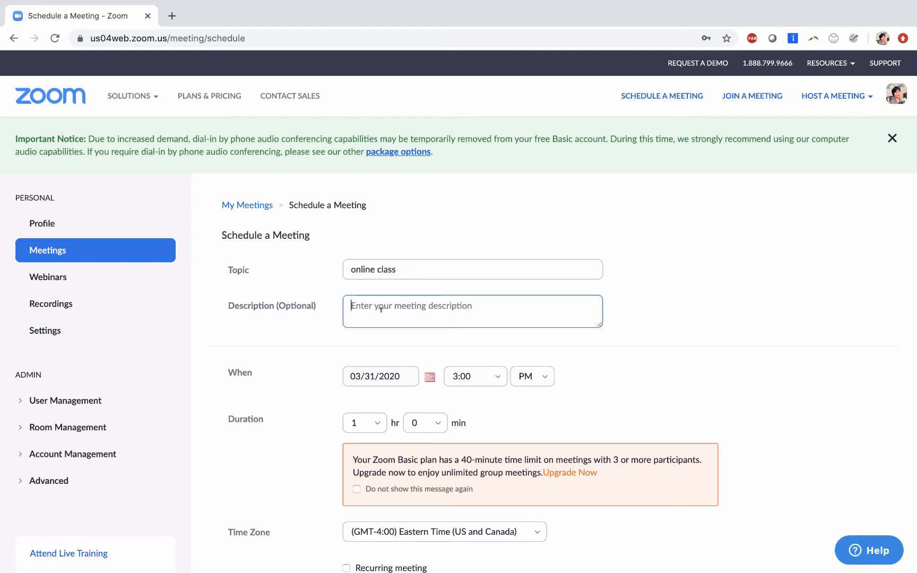
Step: Set the meeting date to 04/06/2020
{"action": "scroll", "coordinate": [381, 309], "scroll_direction": "down", "scroll_amount": 3}
{"action": "left_click", "coordinate": [431, 243]}
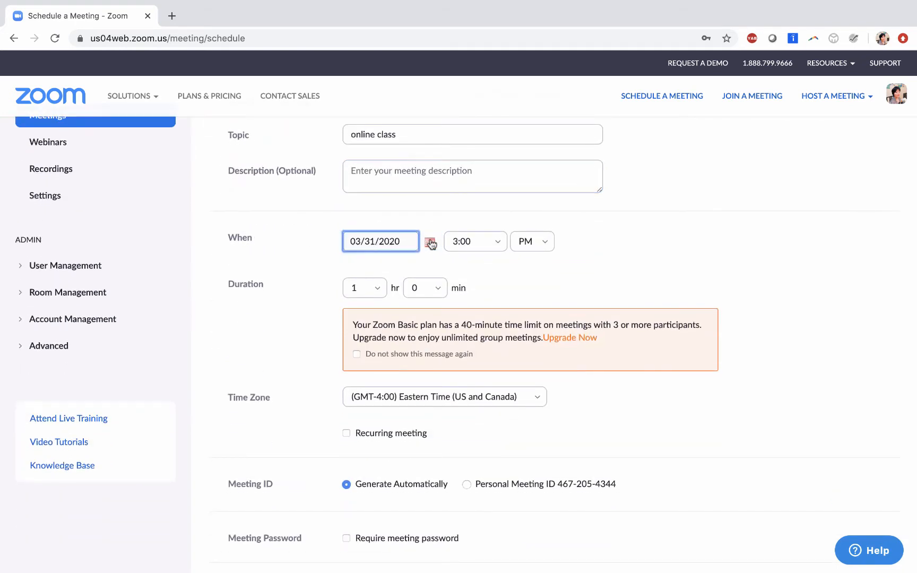
{"action": "left_click", "coordinate": [451, 262]}
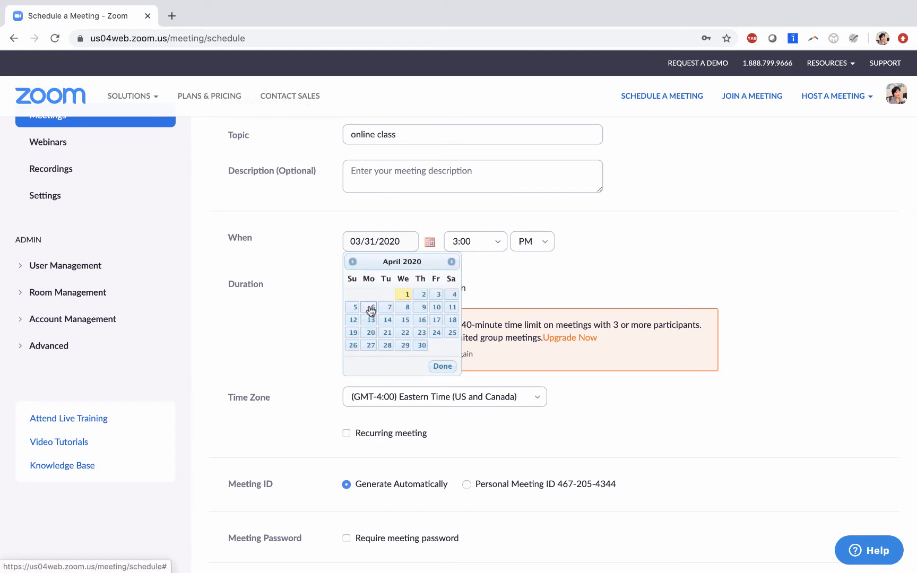
{"action": "left_click", "coordinate": [370, 308]}
Step: Set the meeting's start time to 3:30 PM and its duration to 4 hours
{"action": "left_click", "coordinate": [495, 243]}
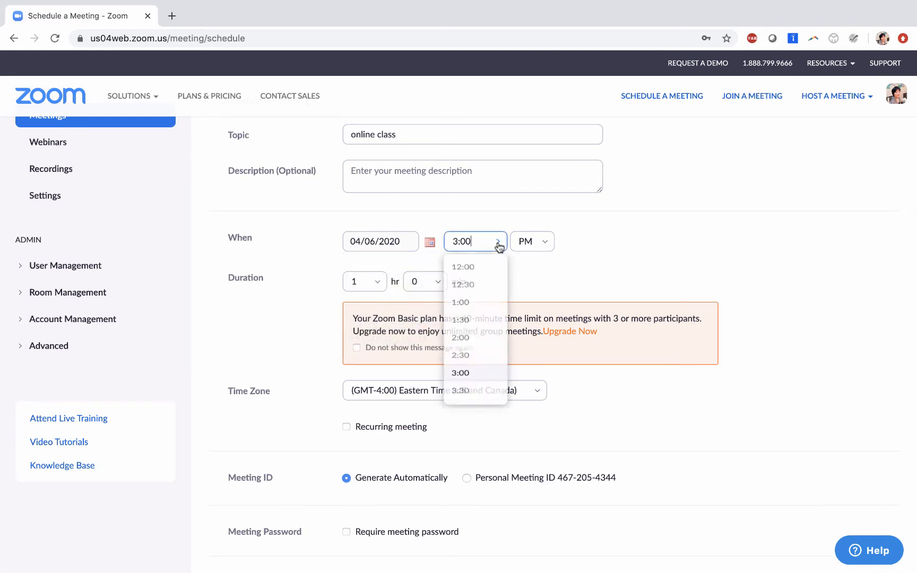
{"action": "scroll", "coordinate": [472, 404], "scroll_direction": "down", "scroll_amount": 3}
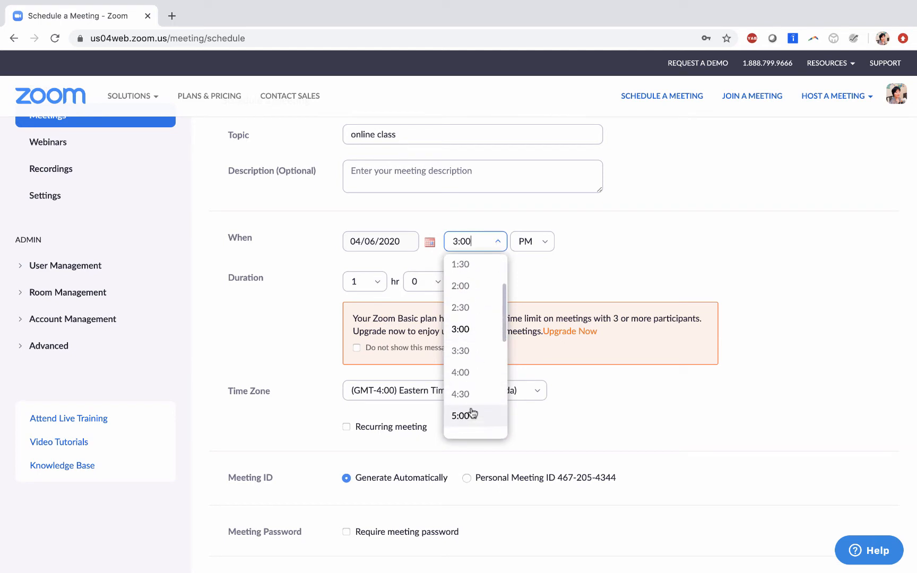
{"action": "left_click", "coordinate": [461, 372]}
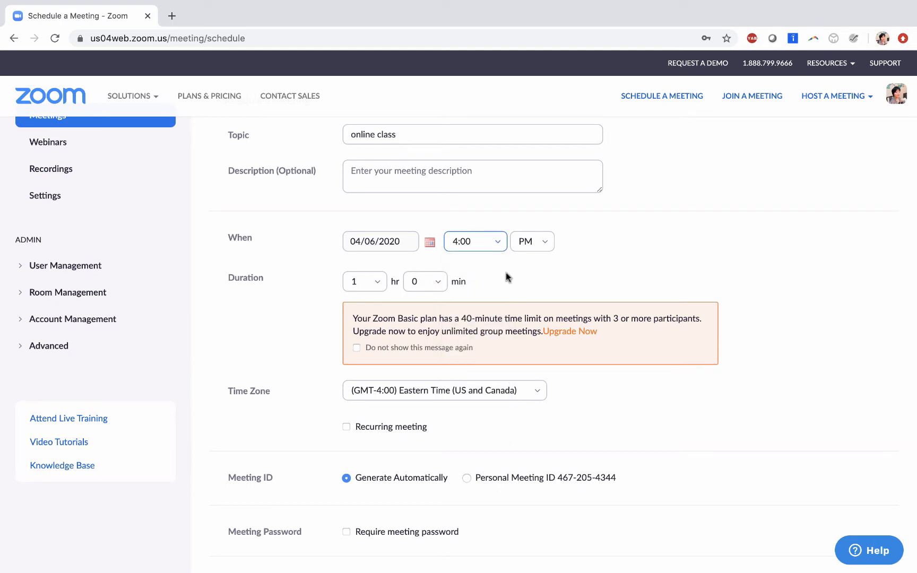
{"action": "left_click", "coordinate": [498, 245]}
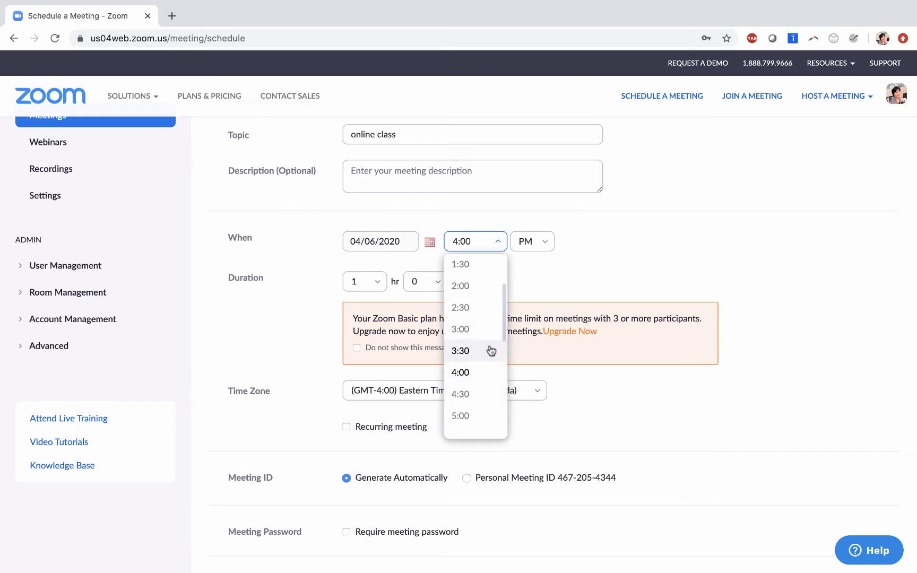
{"action": "left_click", "coordinate": [481, 352]}
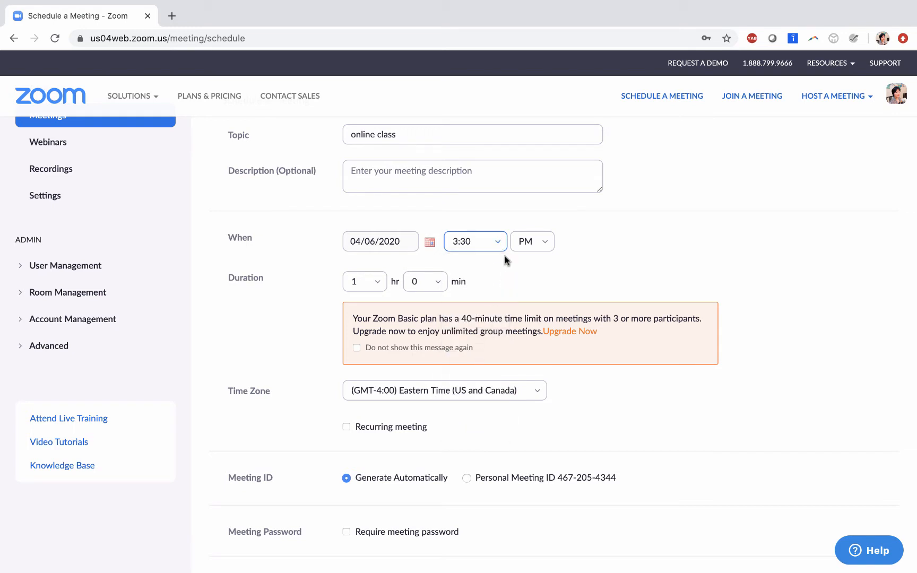
{"action": "left_click", "coordinate": [358, 281]}
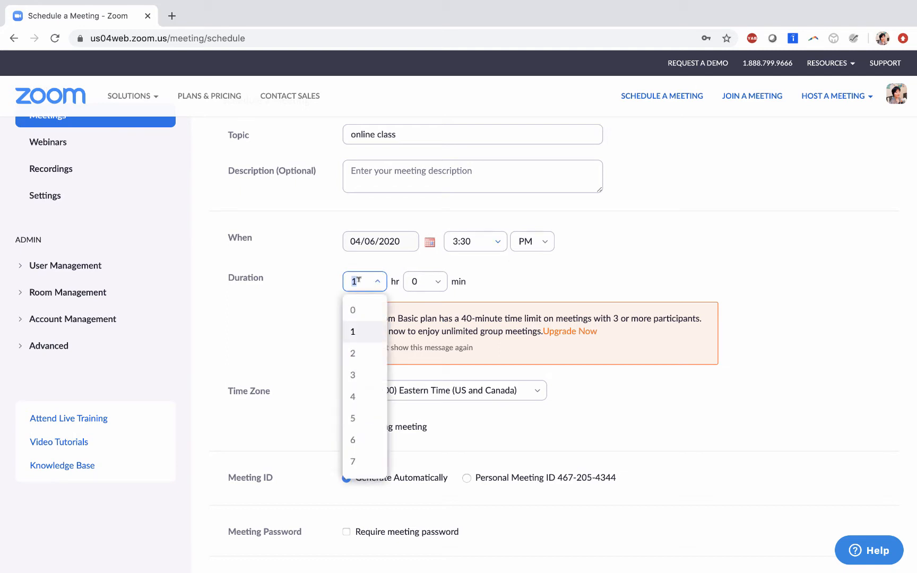
{"action": "left_click", "coordinate": [362, 397]}
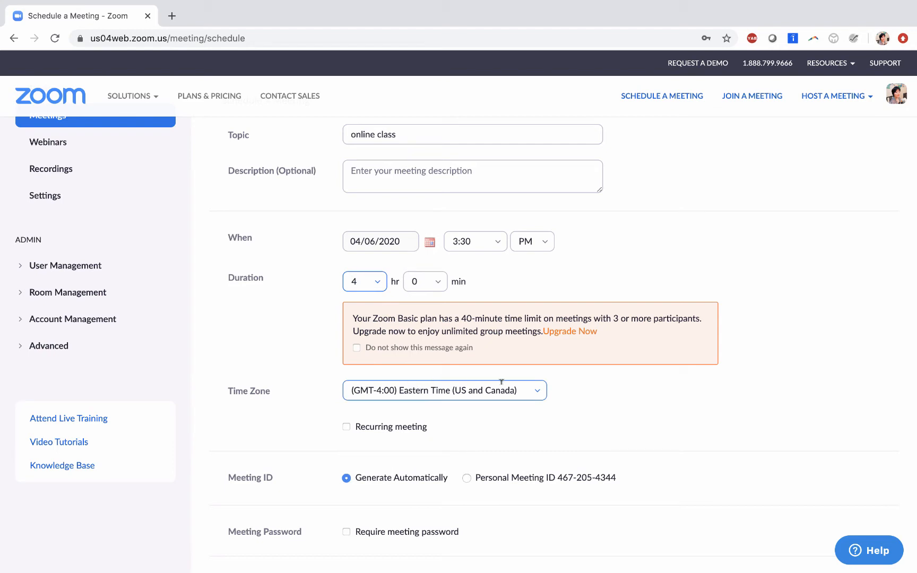
Step: Make the meeting recurring and set its recurrence to Weekly
{"action": "scroll", "coordinate": [487, 339], "scroll_direction": "down", "scroll_amount": 3}
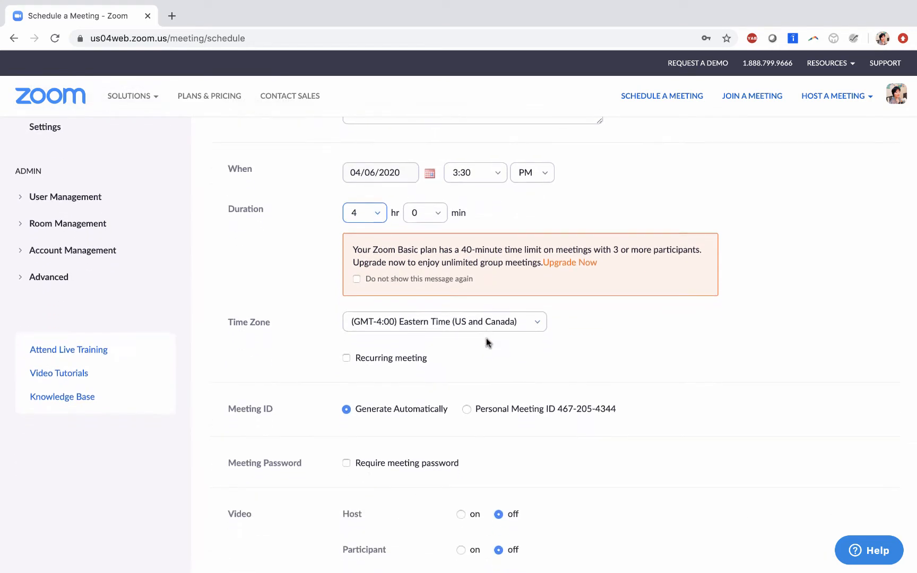
{"action": "scroll", "coordinate": [385, 248], "scroll_direction": "down", "scroll_amount": 3}
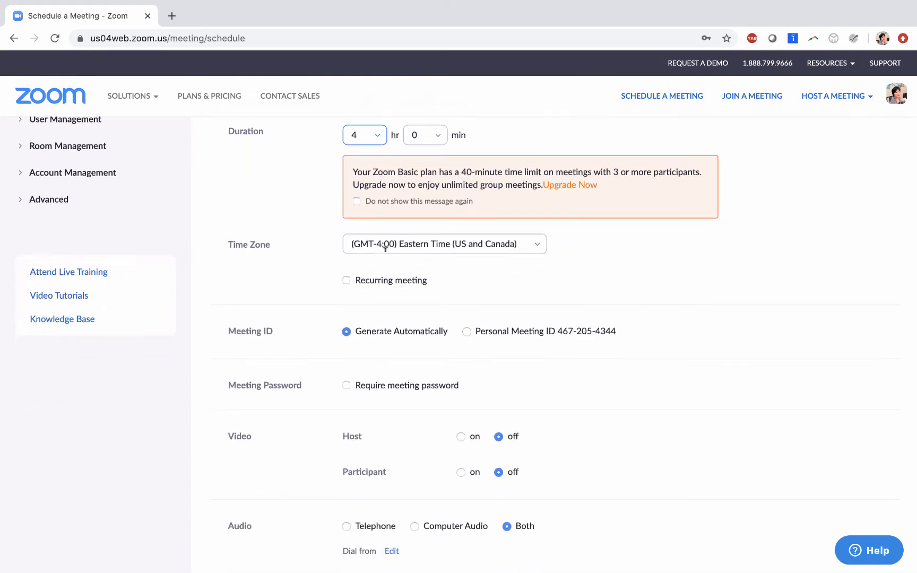
{"action": "left_click", "coordinate": [346, 282]}
{"action": "left_click", "coordinate": [468, 318]}
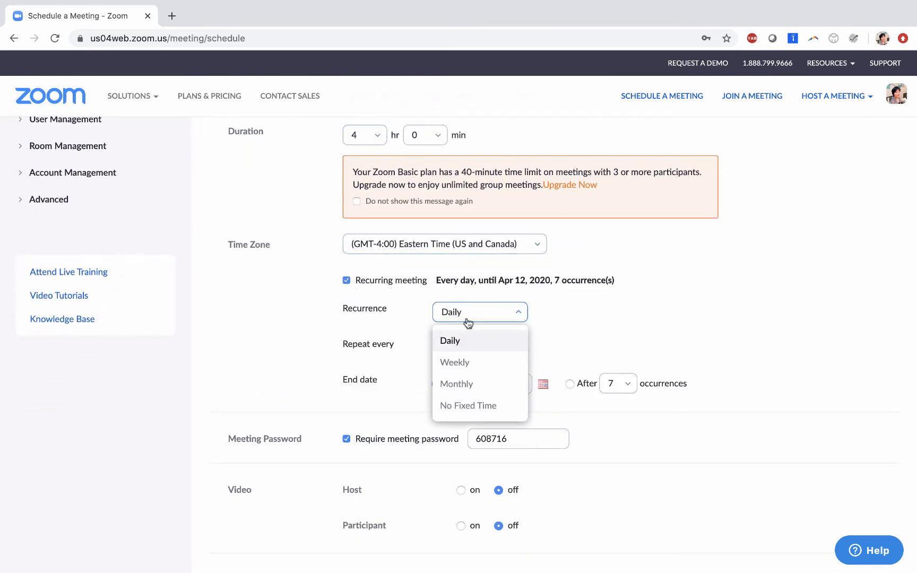
{"action": "left_click", "coordinate": [478, 363]}
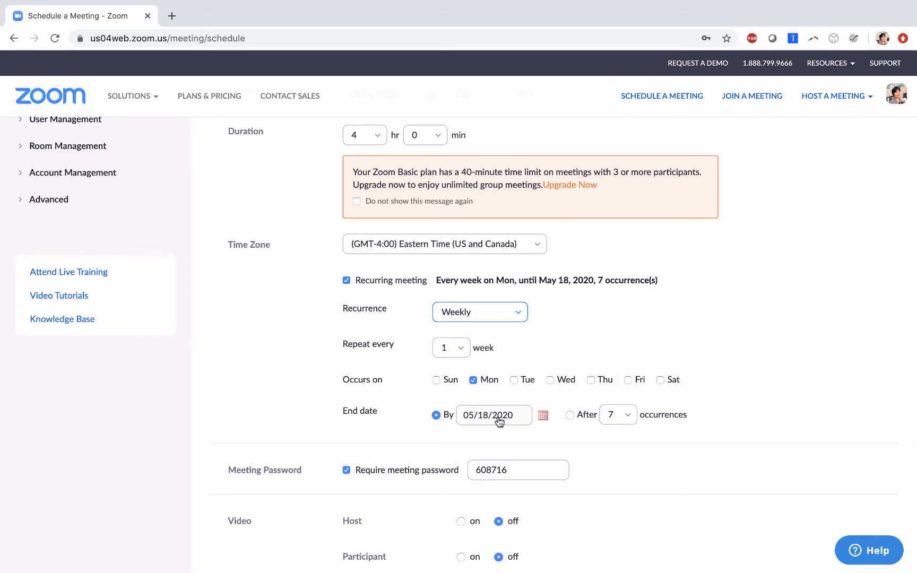
Step: Examine the meeting password requirement and highlight the generated password in its field
{"action": "scroll", "coordinate": [499, 421], "scroll_direction": "down", "scroll_amount": 3}
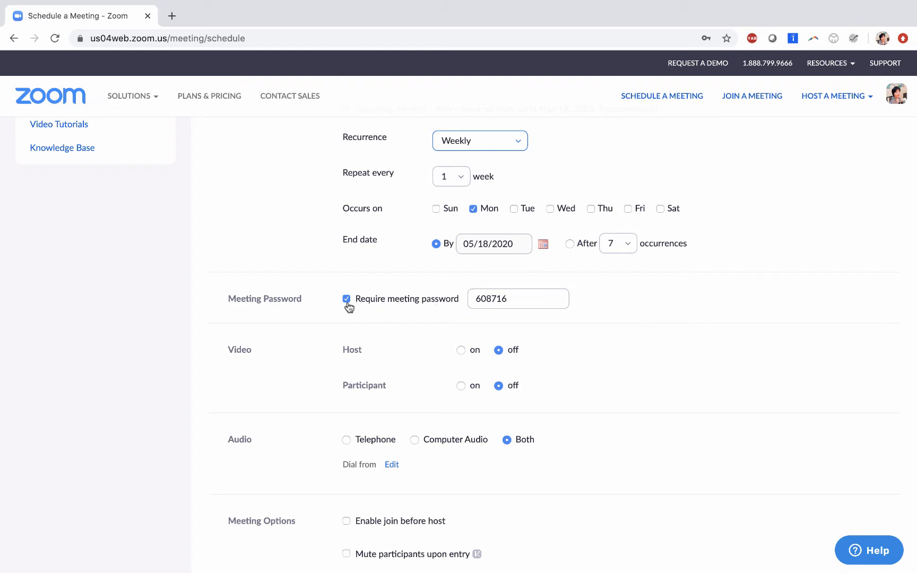
{"action": "double_click", "coordinate": [489, 298]}
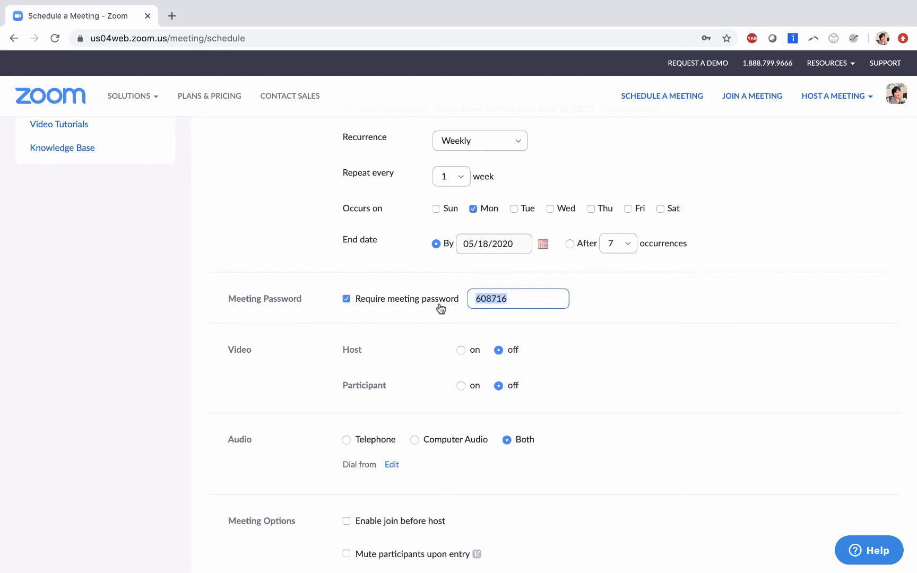
{"action": "left_click", "coordinate": [509, 292]}
{"action": "double_click", "coordinate": [482, 296]}
Step: Turn video on for both the host and the participants
{"action": "scroll", "coordinate": [549, 348], "scroll_direction": "down", "scroll_amount": 3}
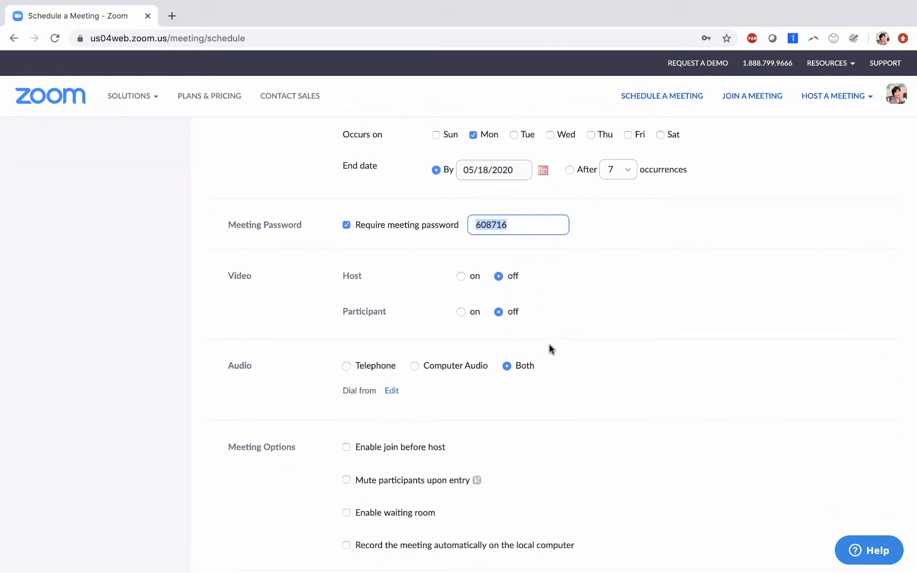
{"action": "left_click", "coordinate": [461, 276]}
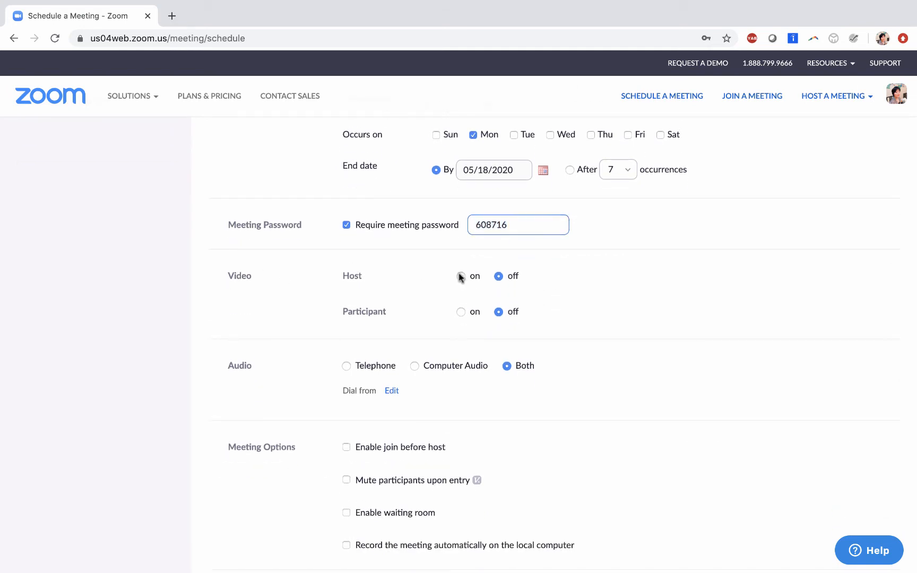
{"action": "left_click", "coordinate": [461, 313]}
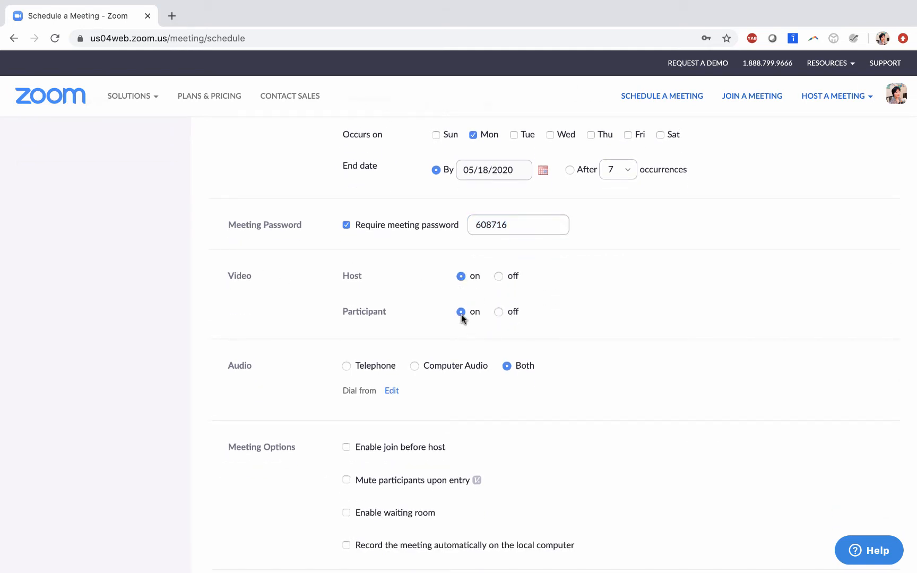
Step: Enable joining before host, muting participants upon entry, the waiting room and automatic recording on the local computer
{"action": "scroll", "coordinate": [461, 315], "scroll_direction": "down", "scroll_amount": 5}
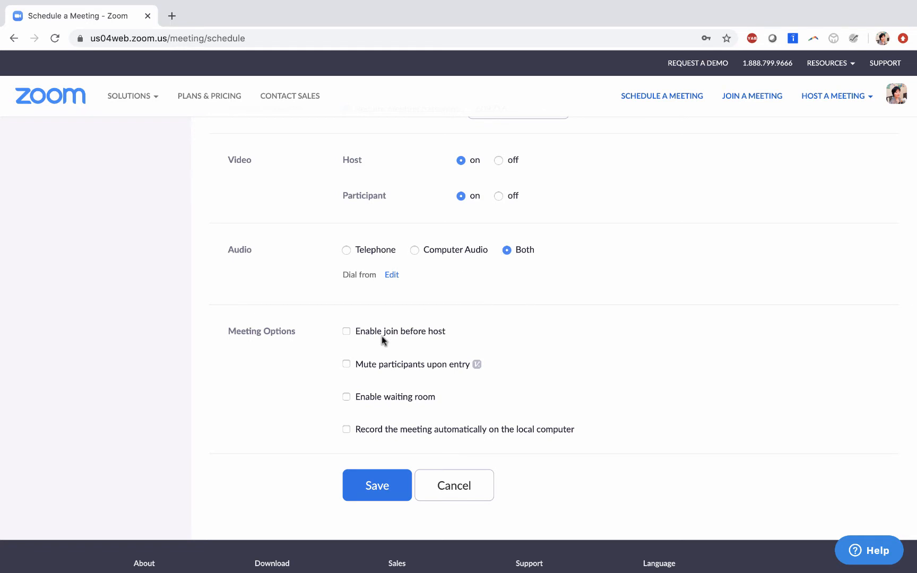
{"action": "scroll", "coordinate": [383, 336], "scroll_direction": "down", "scroll_amount": 4}
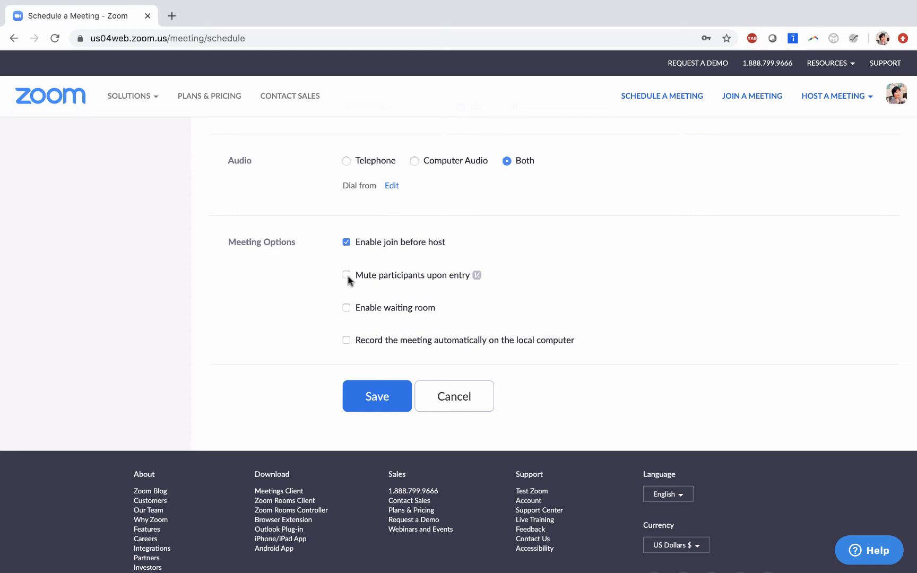
{"action": "left_click", "coordinate": [348, 280]}
{"action": "left_click", "coordinate": [346, 310]}
Step: Save the scheduled meeting and review its details down to the meeting options
{"action": "left_click", "coordinate": [374, 398]}
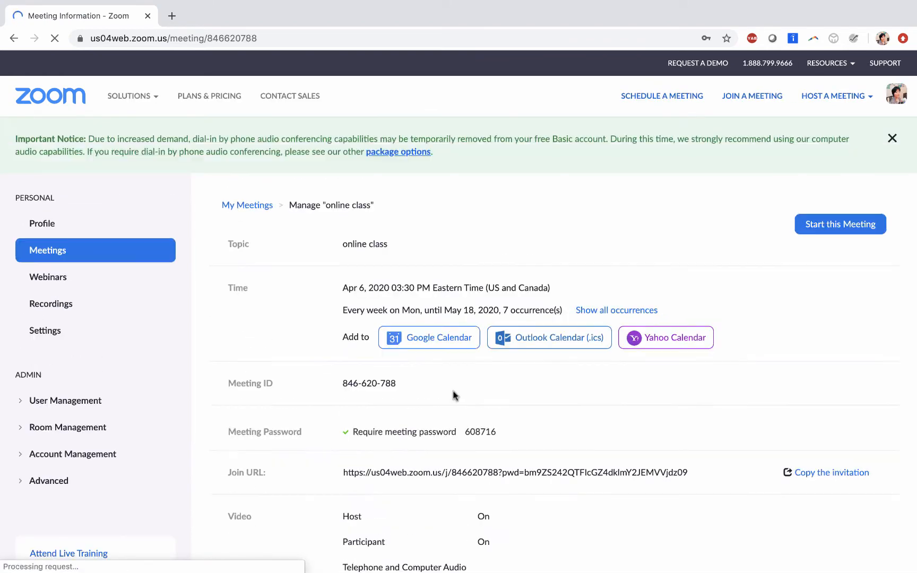
{"action": "scroll", "coordinate": [478, 409], "scroll_direction": "down", "scroll_amount": 3}
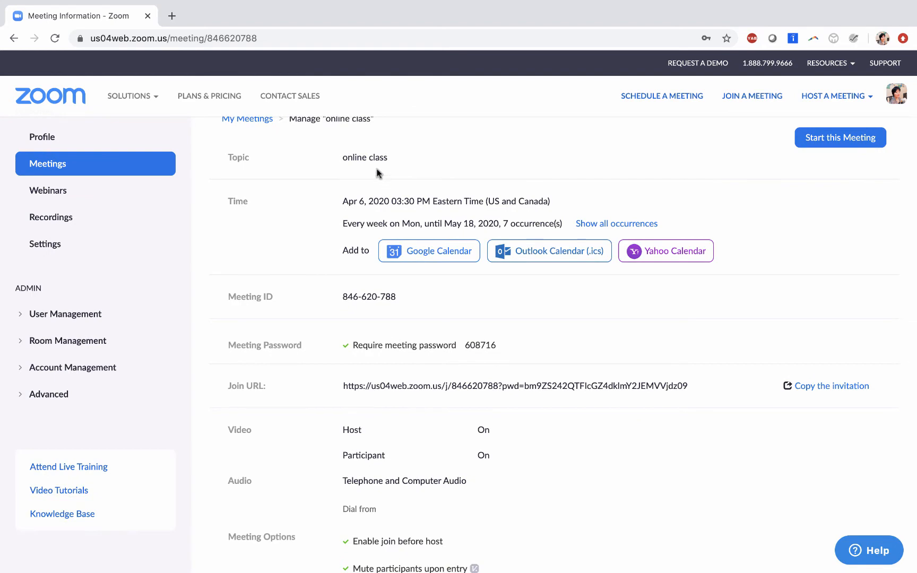
{"action": "scroll", "coordinate": [414, 379], "scroll_direction": "down", "scroll_amount": 5}
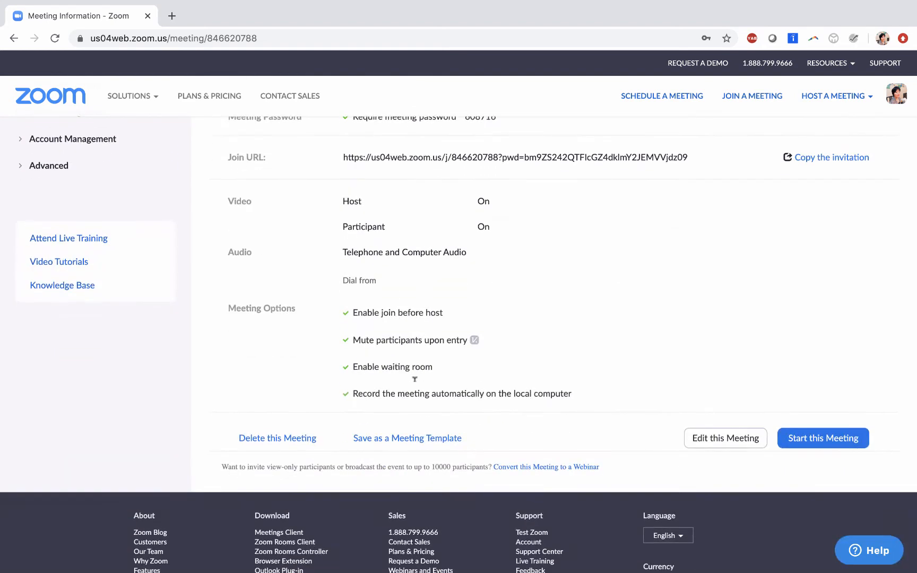
Step: Review the saved meeting's schedule, ID and password details and highlight its join URL
{"action": "scroll", "coordinate": [415, 379], "scroll_direction": "up", "scroll_amount": 8}
{"action": "scroll", "coordinate": [414, 381], "scroll_direction": "down", "scroll_amount": 2}
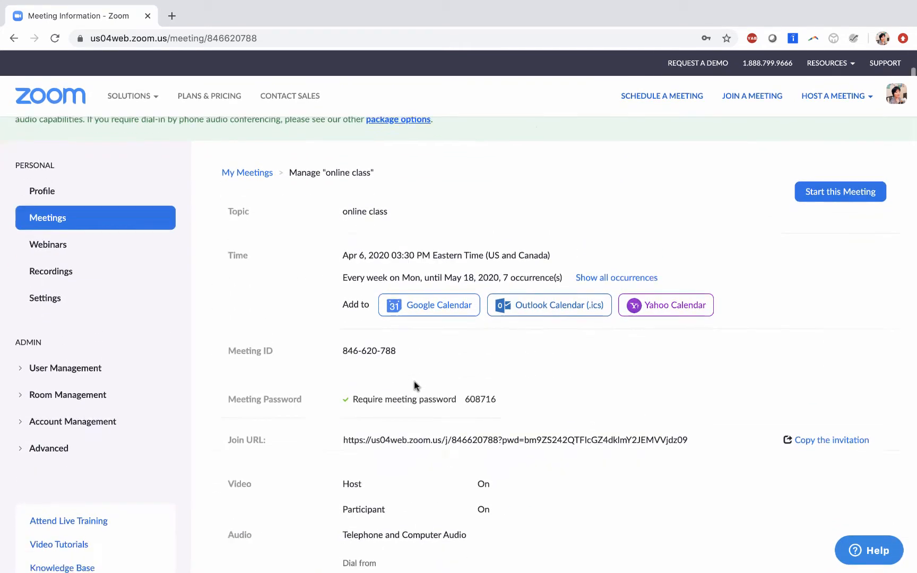
{"action": "scroll", "coordinate": [414, 381], "scroll_direction": "down", "scroll_amount": 1}
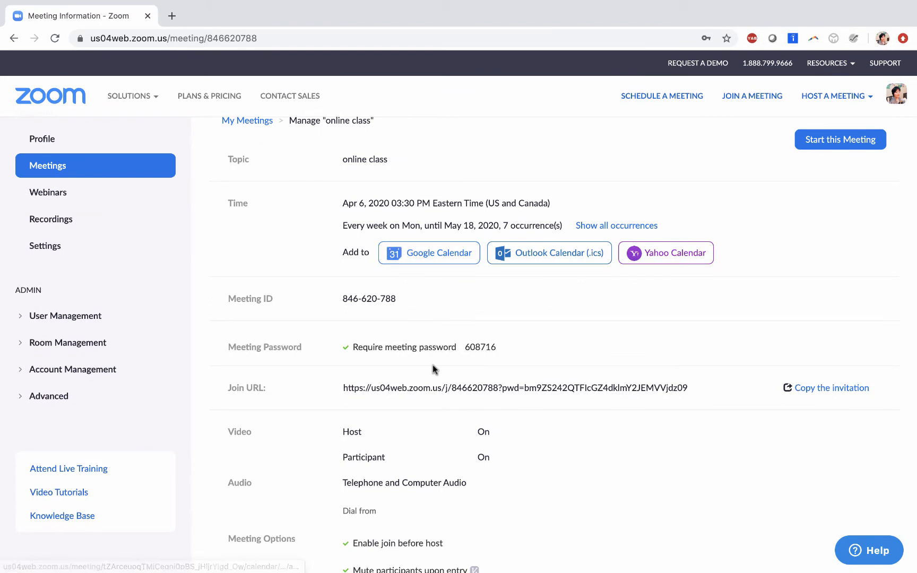
{"action": "scroll", "coordinate": [433, 365], "scroll_direction": "down", "scroll_amount": 1}
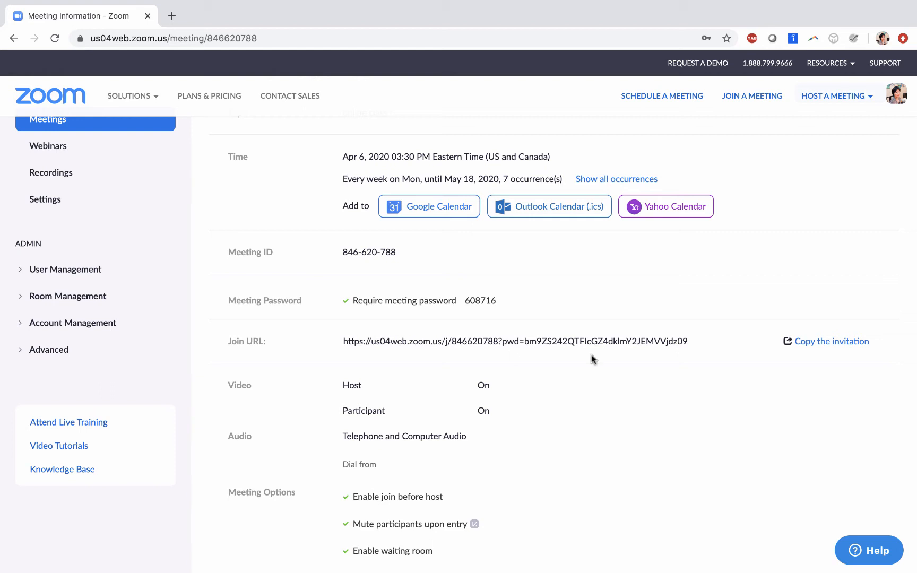
{"action": "triple_click", "coordinate": [604, 338]}
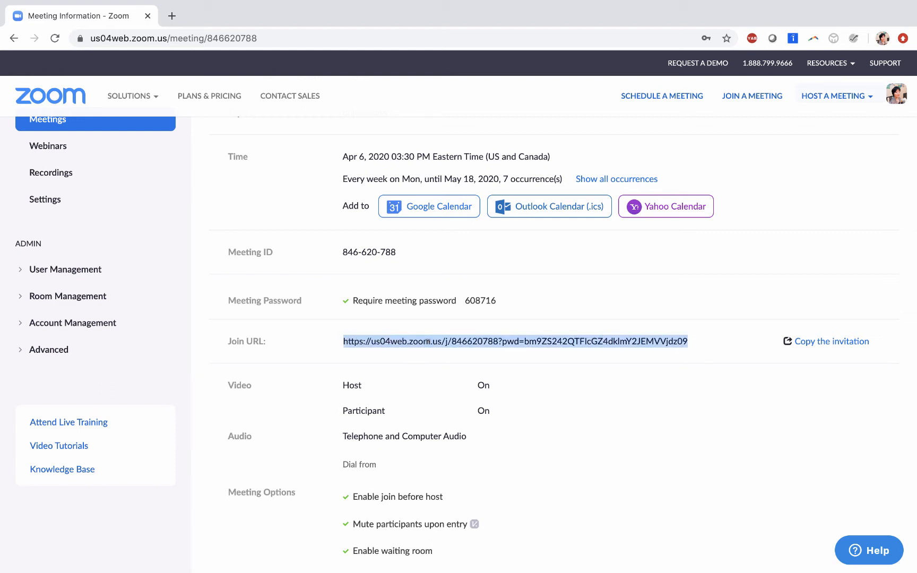
{"action": "left_click", "coordinate": [710, 340]}
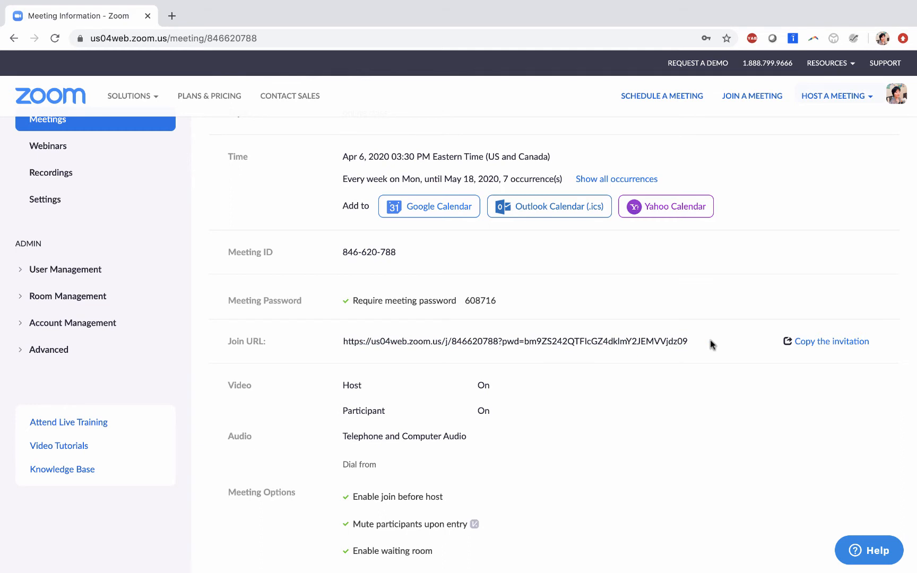
Step: Open the meeting invitation text and highlight its occurrence dates and the iCalendar import instructions
{"action": "left_click", "coordinate": [822, 344]}
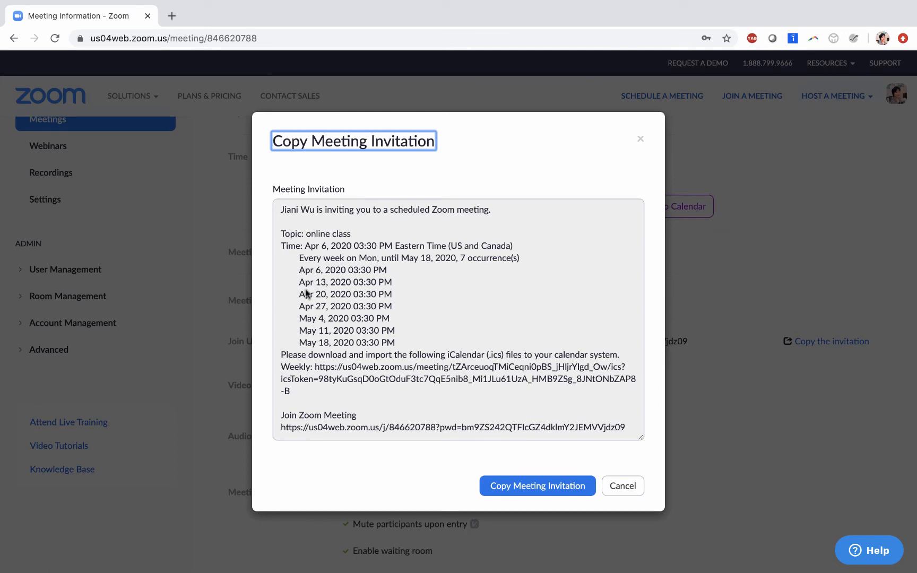
{"action": "left_click_drag", "start_coordinate": [300, 258], "coordinate": [399, 345]}
{"action": "left_click", "coordinate": [312, 364]}
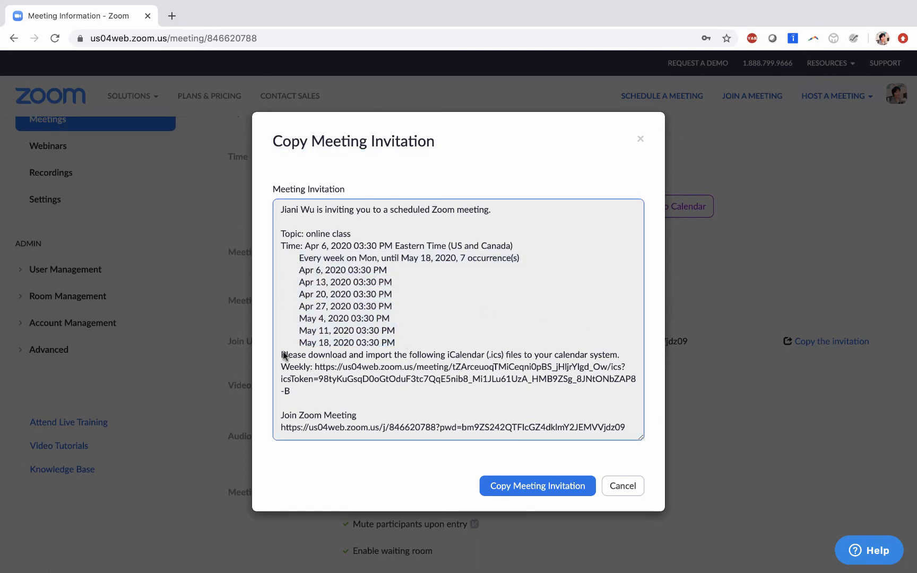
{"action": "left_click_drag", "start_coordinate": [282, 357], "coordinate": [391, 391]}
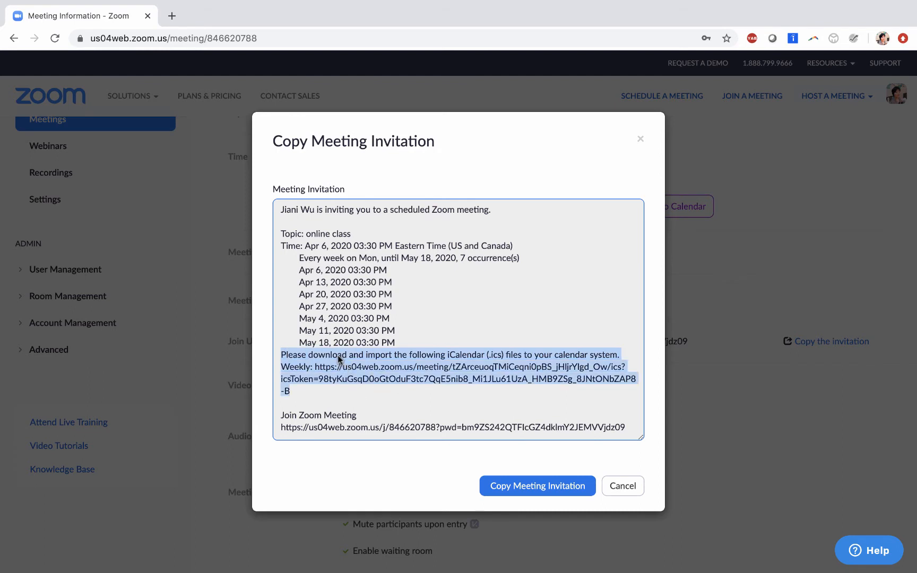
{"action": "left_click", "coordinate": [292, 415]}
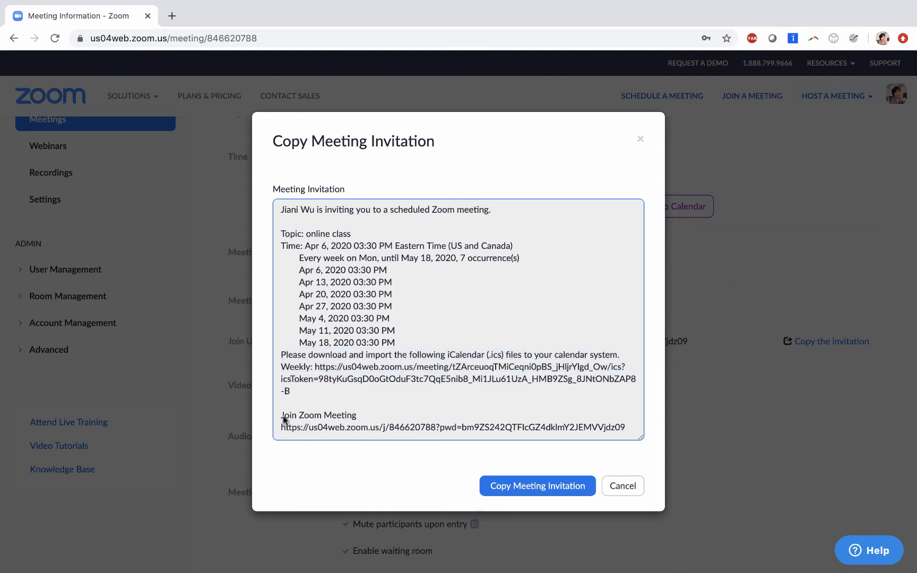
Step: Highlight the join link in the invitation, followed by the meeting ID and password lines
{"action": "left_click_drag", "start_coordinate": [283, 416], "coordinate": [555, 427]}
{"action": "scroll", "coordinate": [547, 353], "scroll_direction": "down", "scroll_amount": 2}
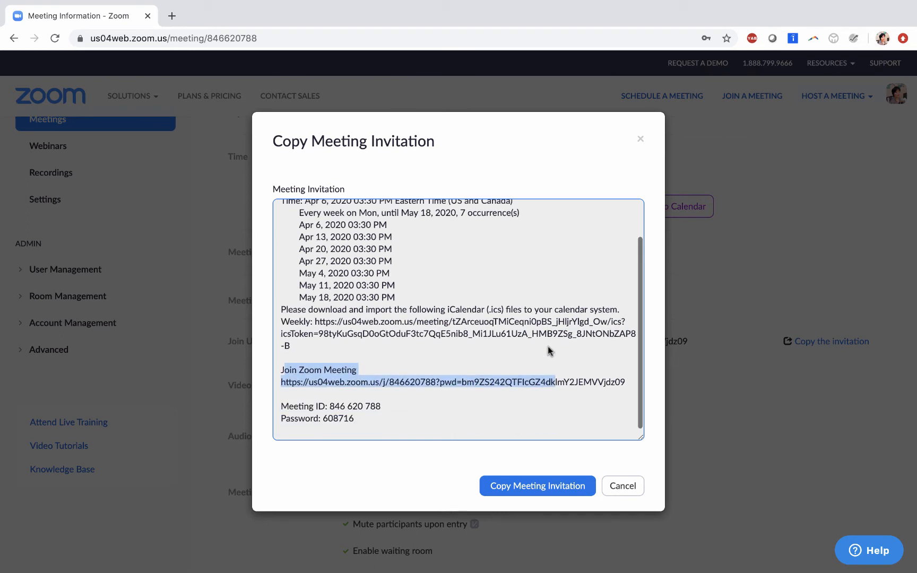
{"action": "left_click", "coordinate": [297, 372]}
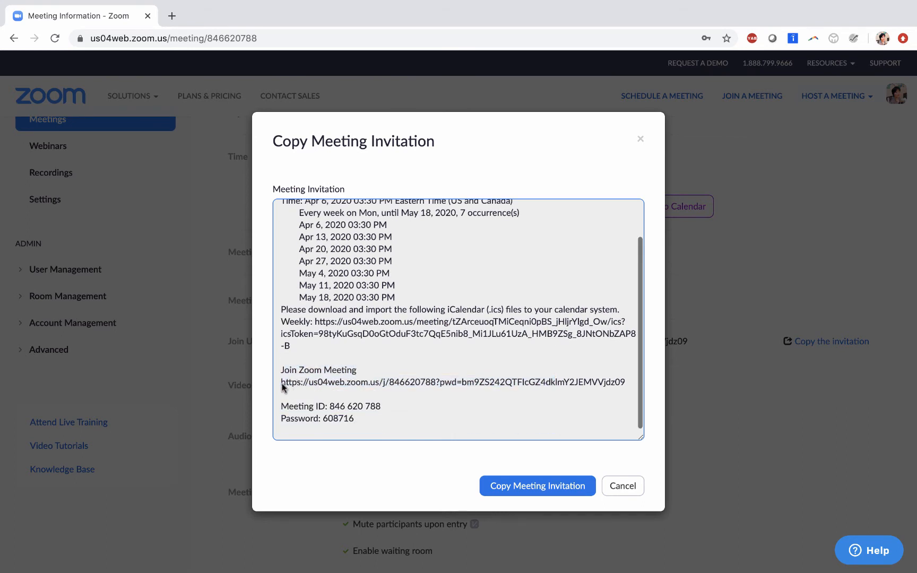
{"action": "left_click_drag", "start_coordinate": [281, 382], "coordinate": [626, 383]}
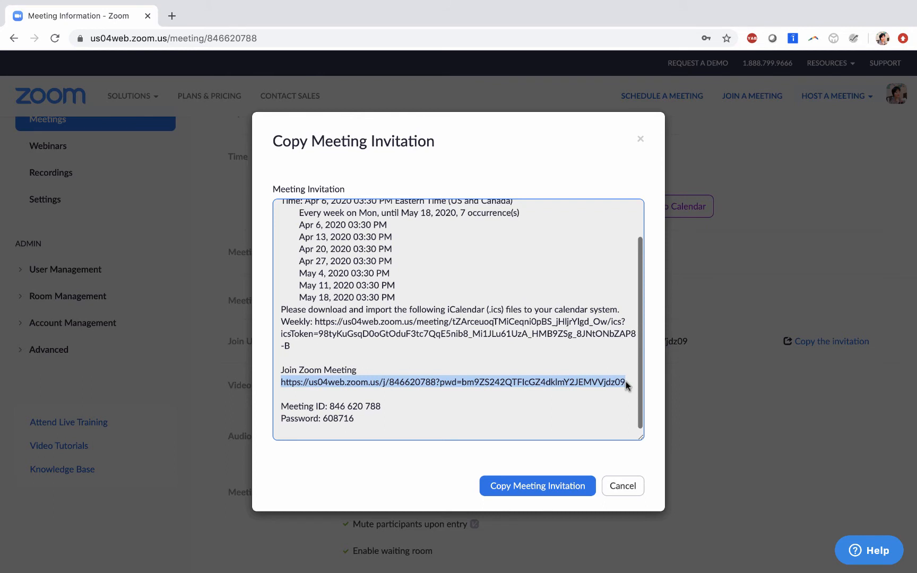
{"action": "mouse_move", "coordinate": [279, 405]}
{"action": "left_mouse_down"}
{"action": "mouse_move", "coordinate": [365, 403]}
{"action": "mouse_move", "coordinate": [282, 418]}
{"action": "mouse_move", "coordinate": [280, 406]}
{"action": "left_mouse_up"}
{"action": "left_click", "coordinate": [328, 419]}
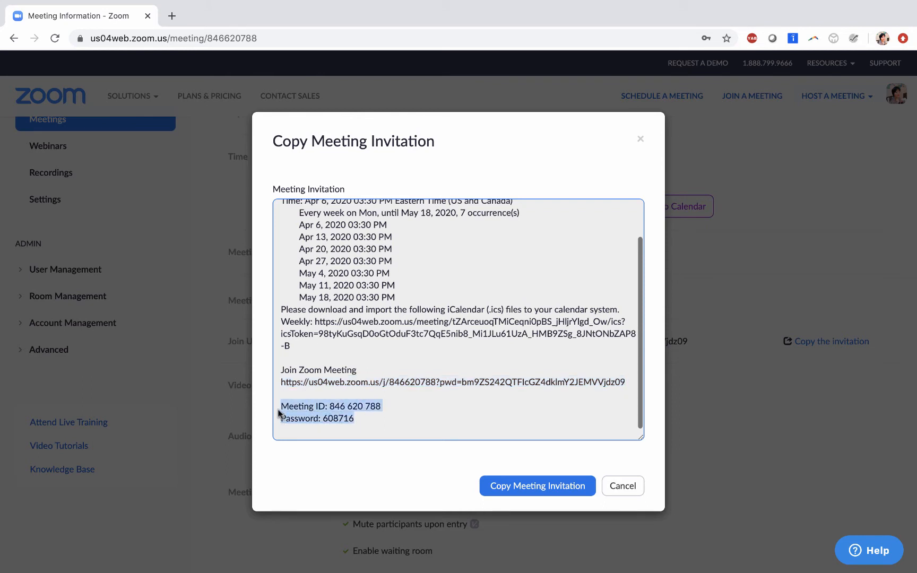
Step: Copy the full meeting invitation and close the invitation dialog
{"action": "left_click_drag", "start_coordinate": [282, 371], "coordinate": [614, 390]}
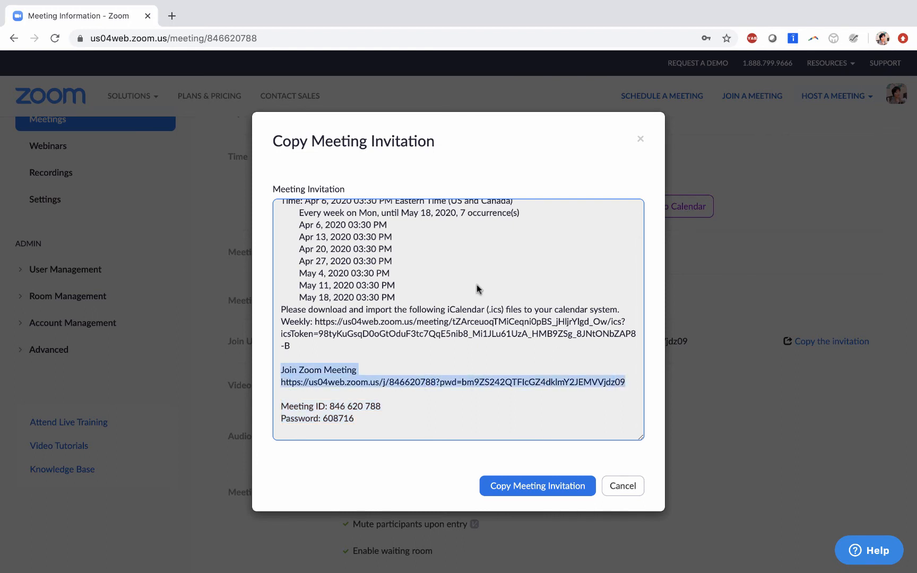
{"action": "left_click", "coordinate": [406, 320]}
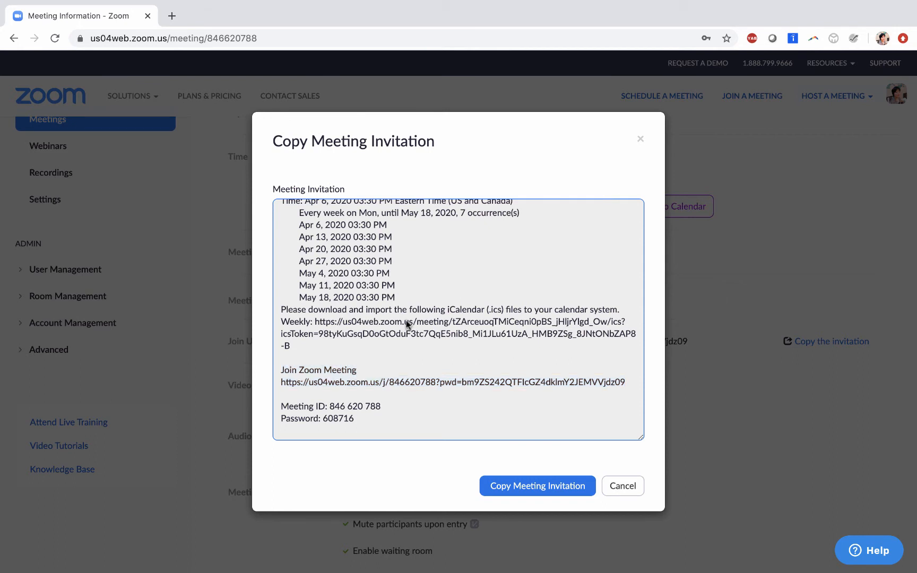
{"action": "left_click", "coordinate": [521, 488]}
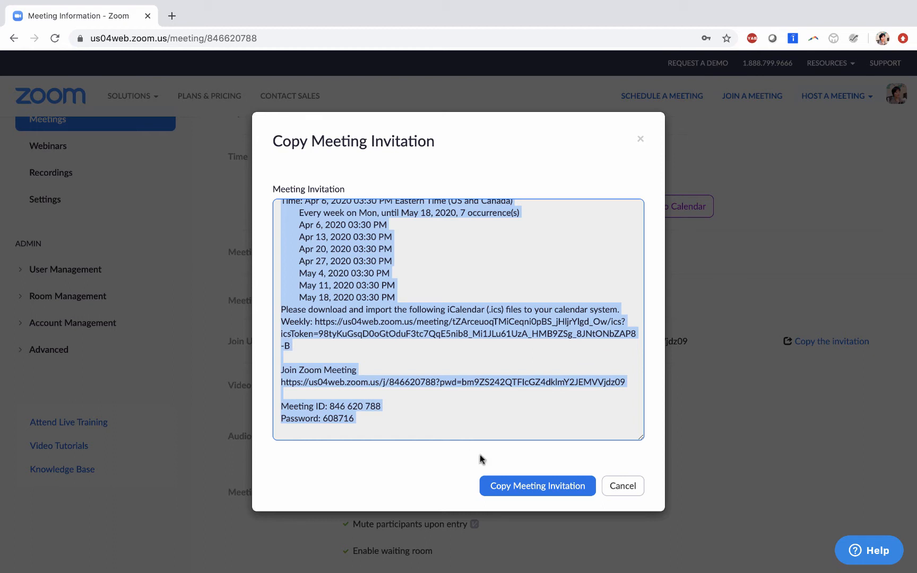
{"action": "left_click", "coordinate": [622, 486]}
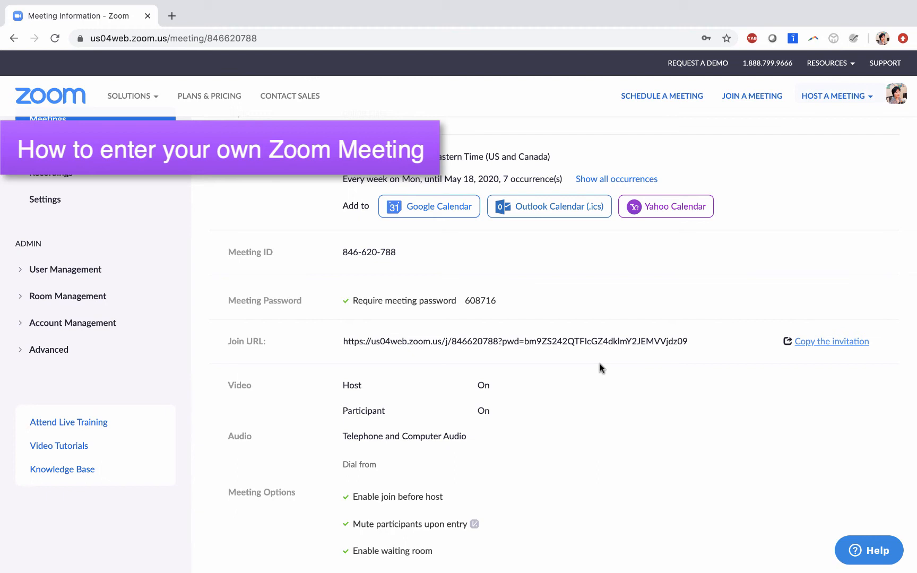
Step: Examine the option to start the meeting on the "online class" details page
{"action": "scroll", "coordinate": [316, 336], "scroll_direction": "up", "scroll_amount": 3}
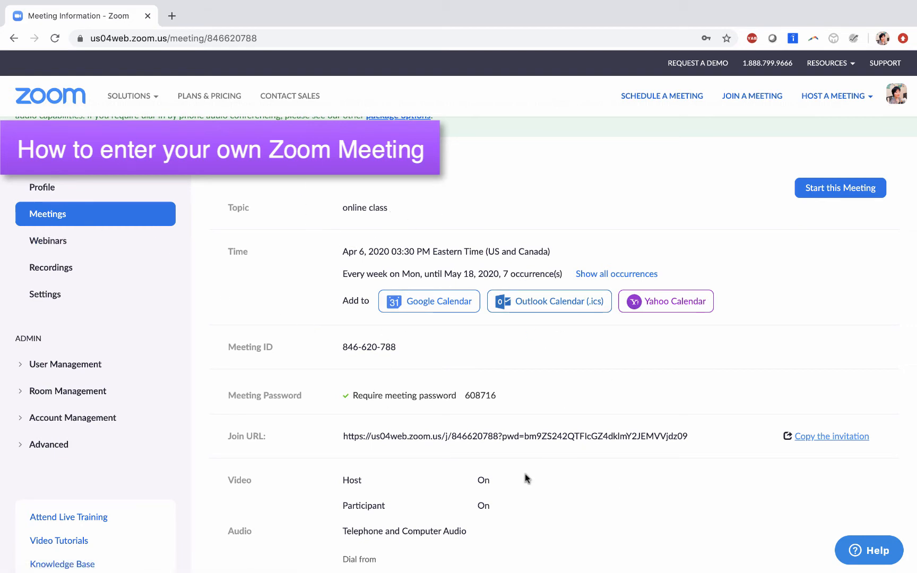
{"action": "scroll", "coordinate": [509, 463], "scroll_direction": "up", "scroll_amount": 2}
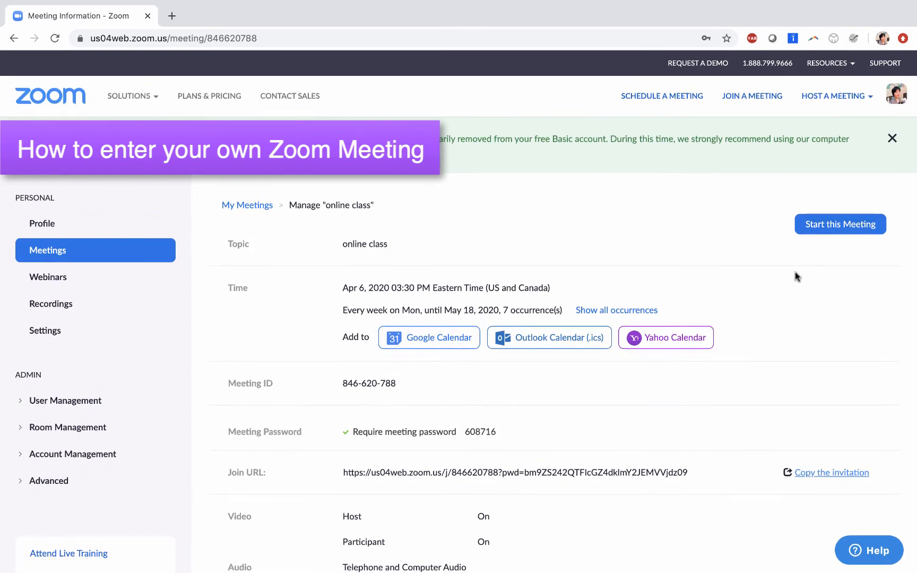
{"action": "left_click", "coordinate": [817, 229]}
{"action": "scroll", "coordinate": [510, 433], "scroll_direction": "down", "scroll_amount": 1}
{"action": "scroll", "coordinate": [509, 435], "scroll_direction": "up", "scroll_amount": 1}
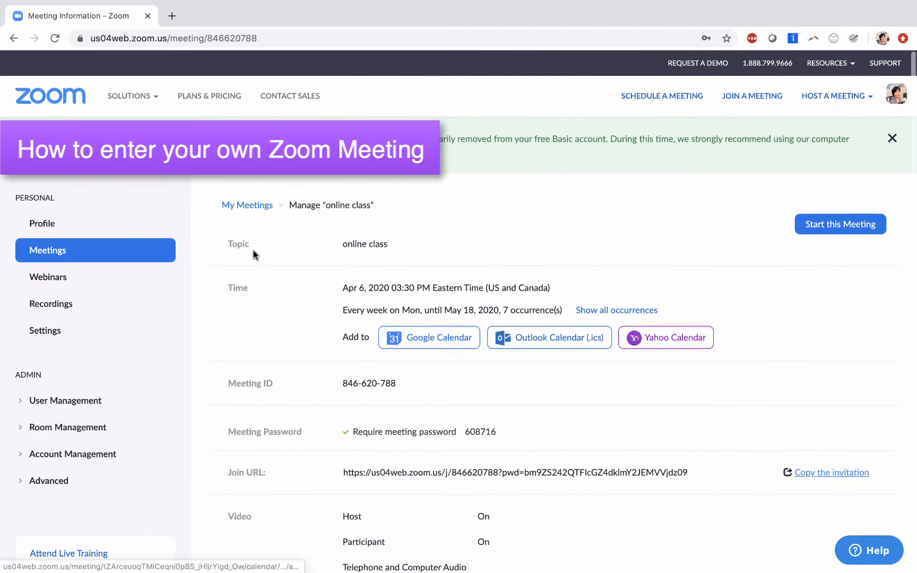
Step: Go to the Zoom home page and open the list of scheduled meetings through the account profile
{"action": "left_click", "coordinate": [53, 98]}
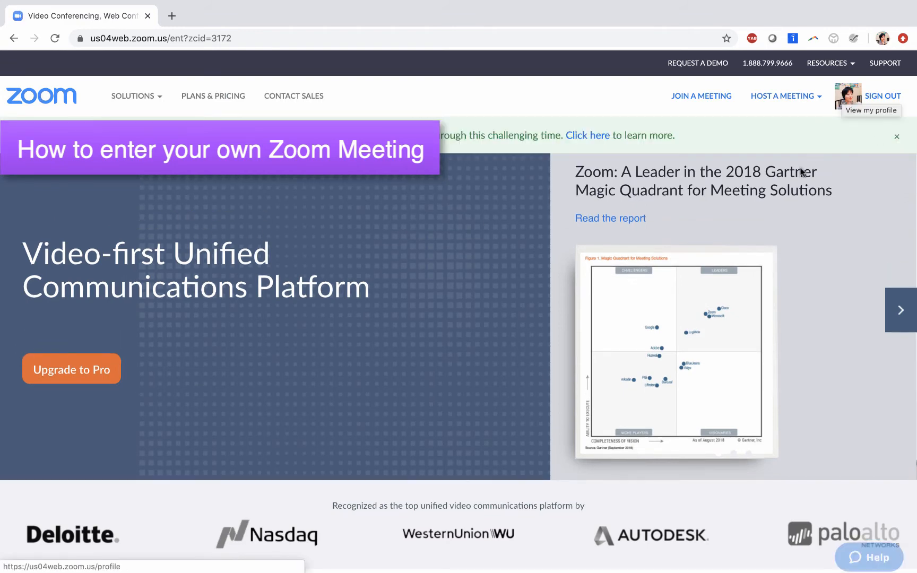
{"action": "left_click", "coordinate": [847, 101]}
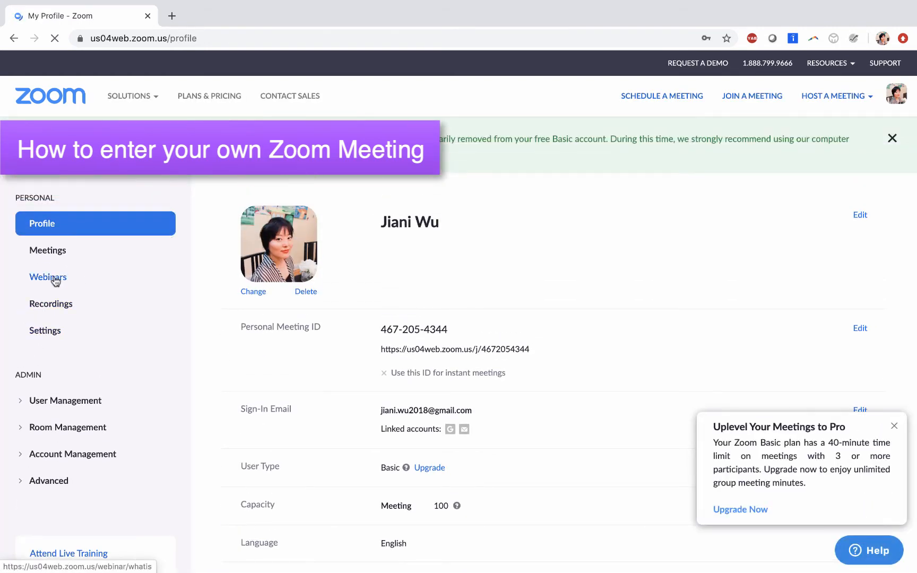
{"action": "left_click", "coordinate": [48, 251]}
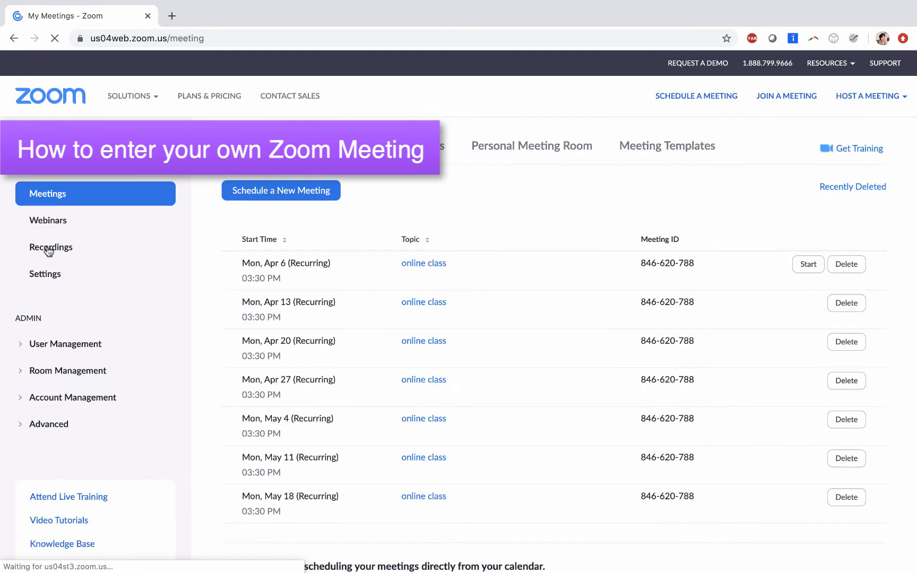
Step: Start the Mon, Apr 6 occurrence of "online class" and open it in the Zoom desktop app
{"action": "scroll", "coordinate": [441, 387], "scroll_direction": "down", "scroll_amount": 3}
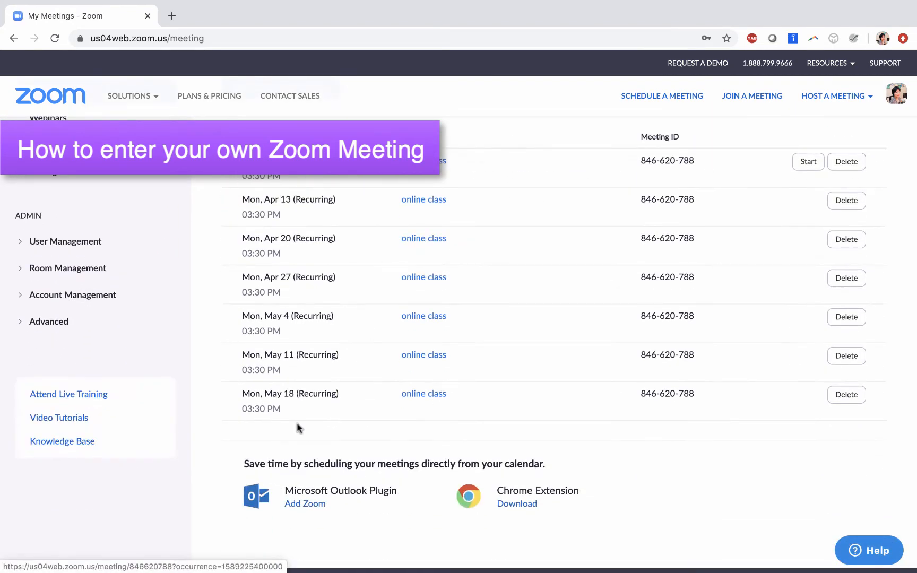
{"action": "scroll", "coordinate": [504, 288], "scroll_direction": "up", "scroll_amount": 1}
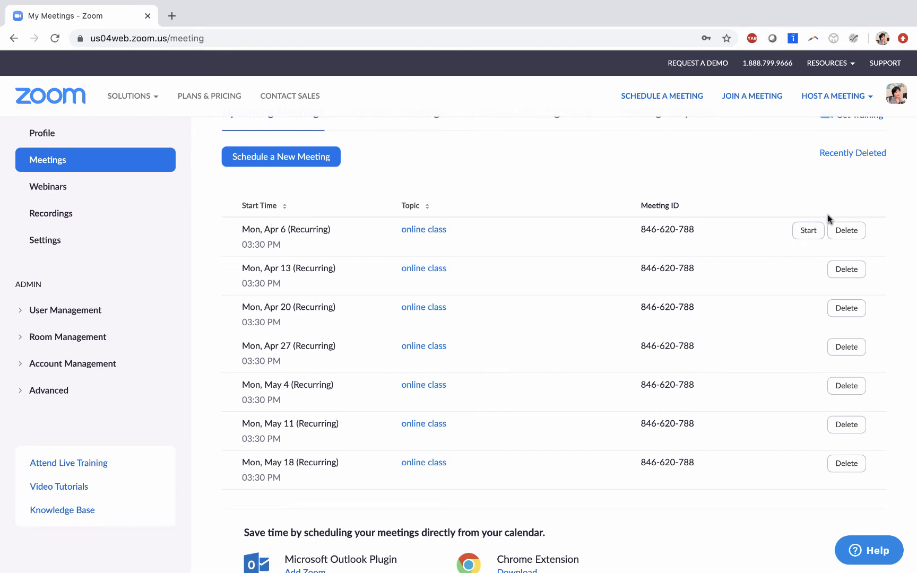
{"action": "left_click", "coordinate": [798, 231]}
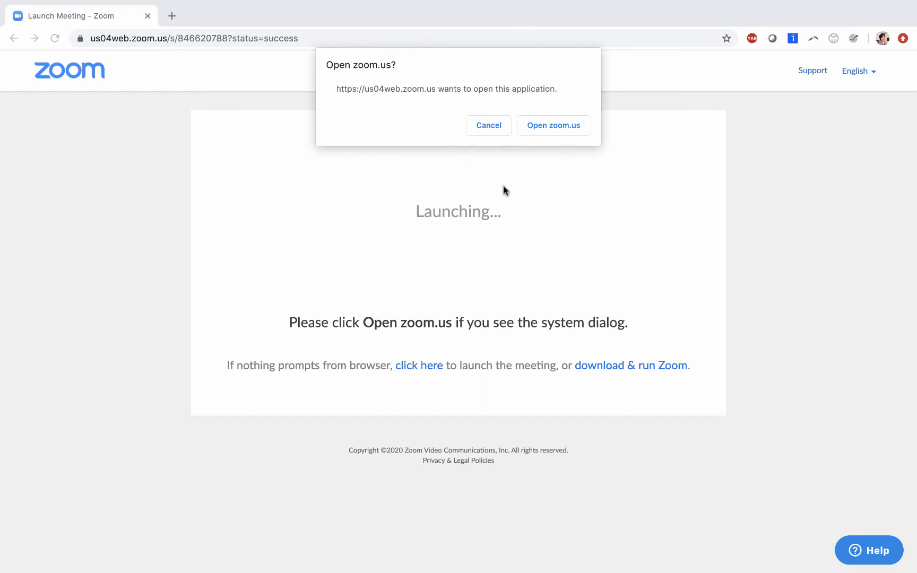
{"action": "left_click", "coordinate": [548, 132]}
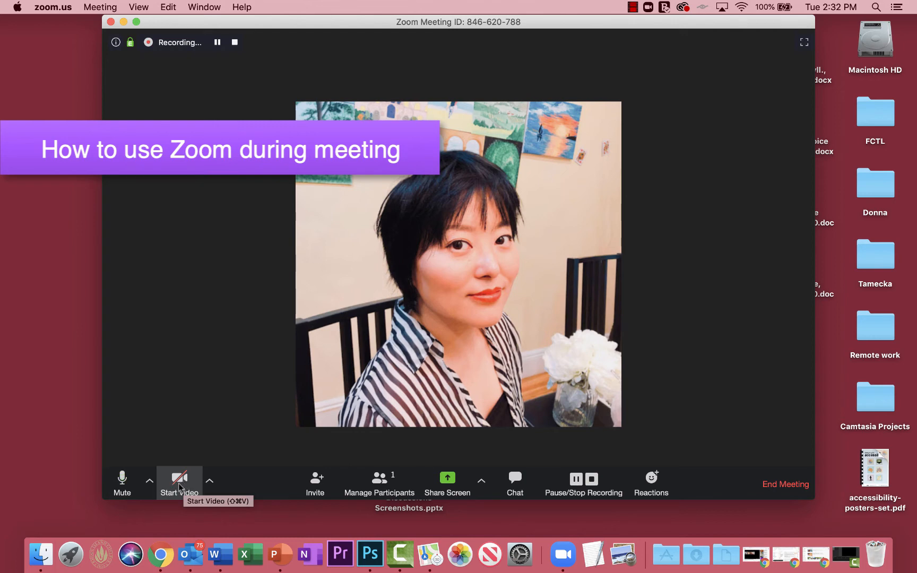
Step: Mute the host's microphone in the meeting and unmute it again
{"action": "left_click", "coordinate": [122, 482]}
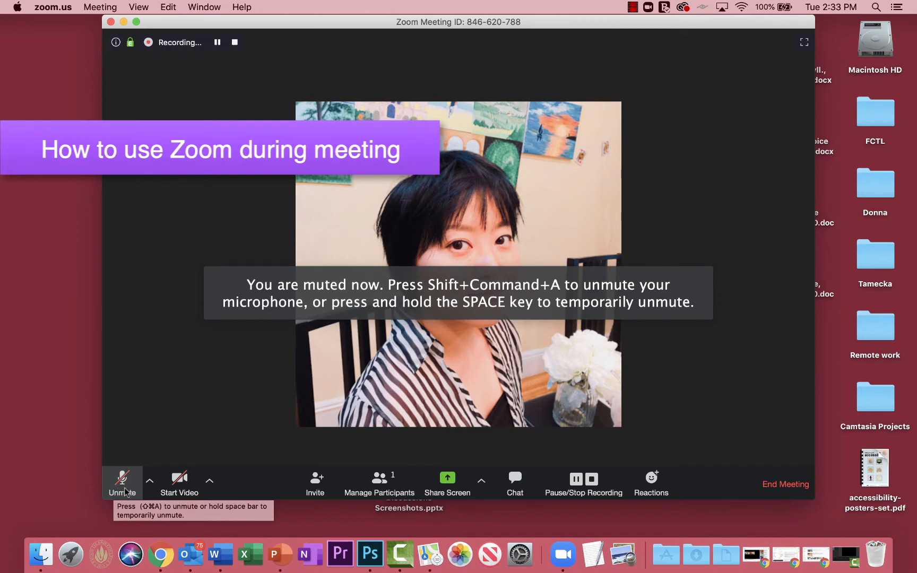
{"action": "left_click", "coordinate": [124, 489]}
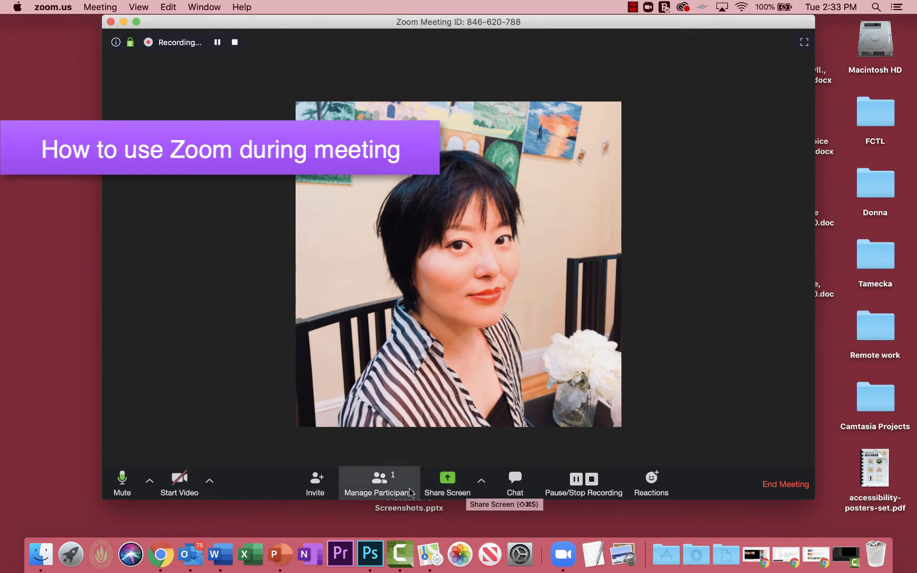
Step: Show the participant list and bring up the Mute All confirmation, cancelling it without muting anyone
{"action": "left_click", "coordinate": [381, 491]}
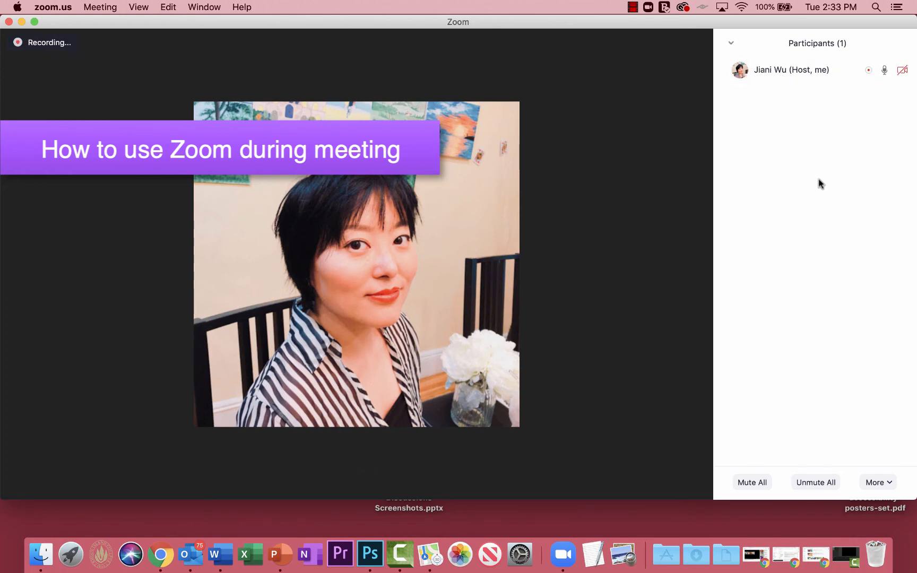
{"action": "mouse_move", "coordinate": [461, 426]}
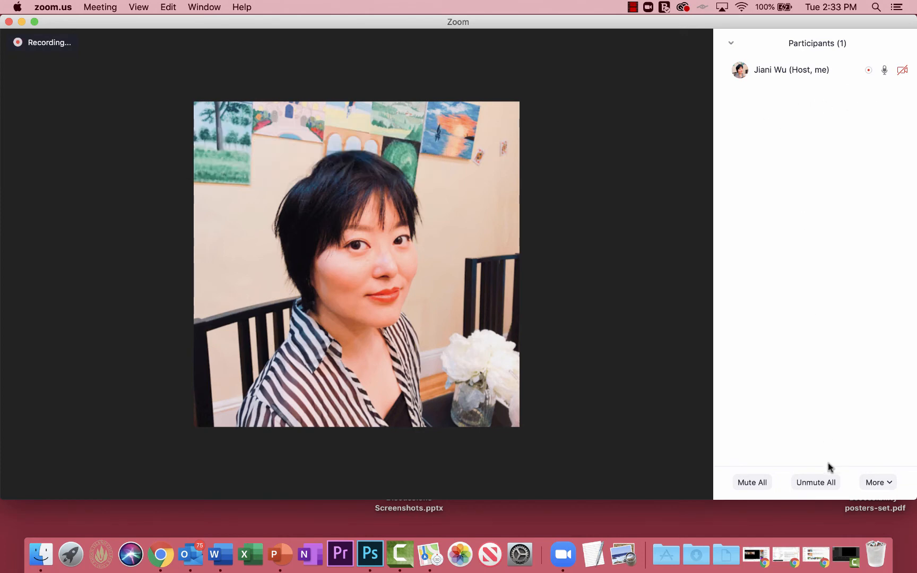
{"action": "left_click", "coordinate": [754, 485]}
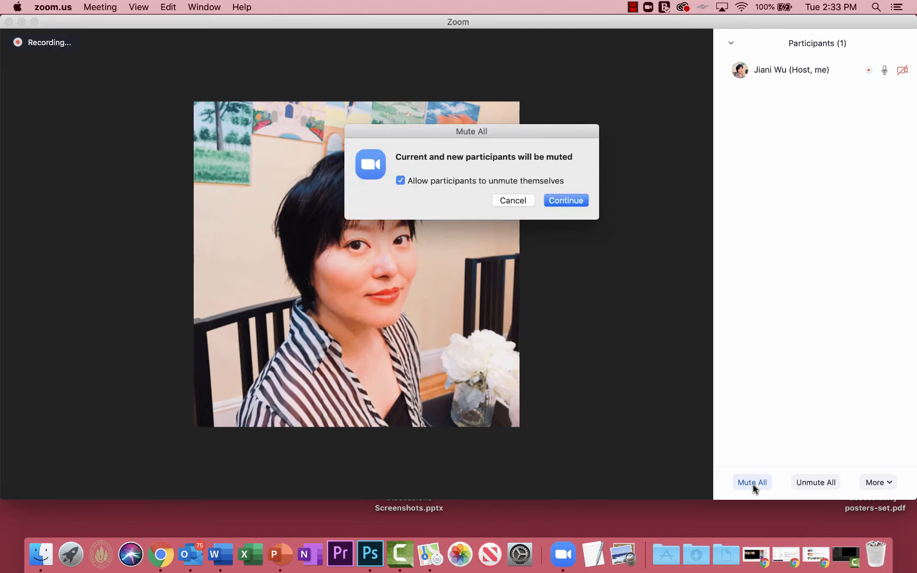
{"action": "left_click", "coordinate": [514, 201]}
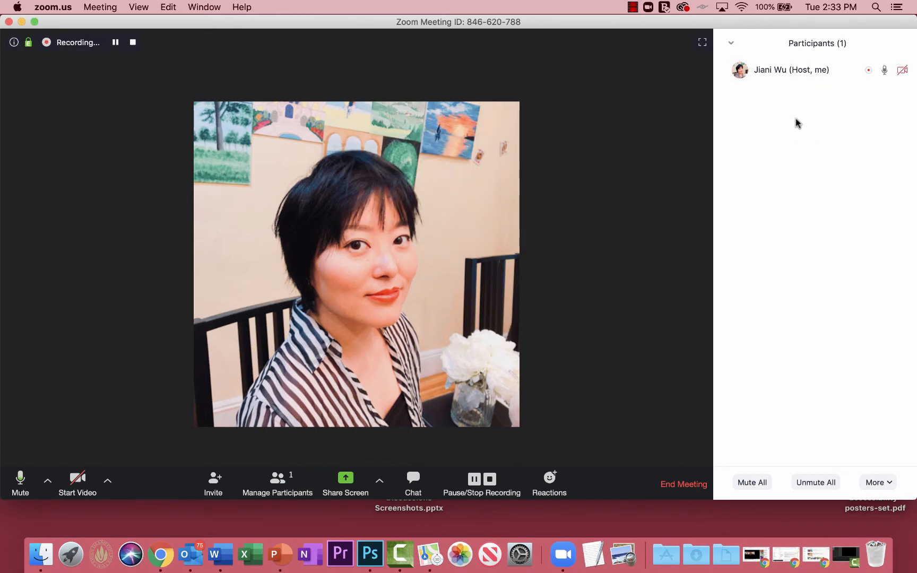
Step: Look through the host's own additional options in the participant list and the additional options for all participants
{"action": "mouse_move", "coordinate": [829, 65]}
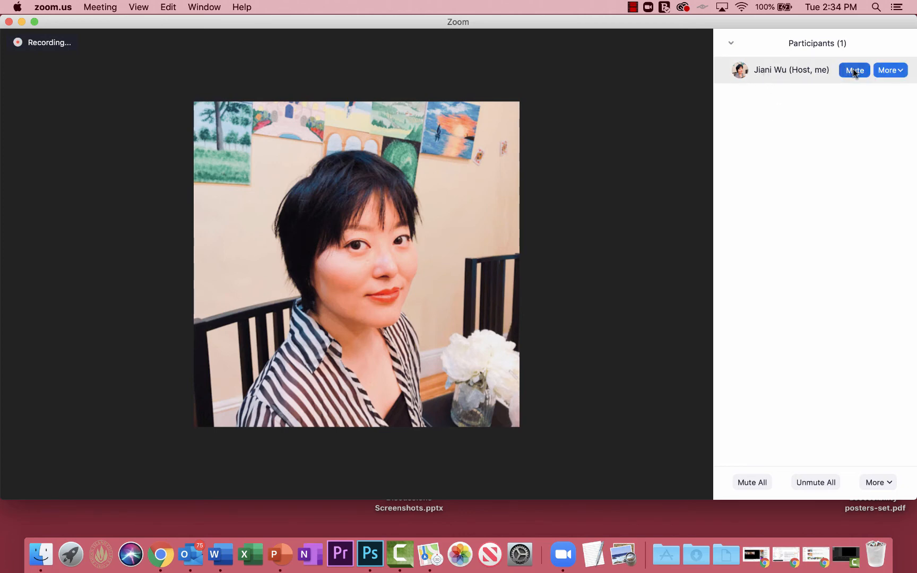
{"action": "left_click", "coordinate": [899, 71]}
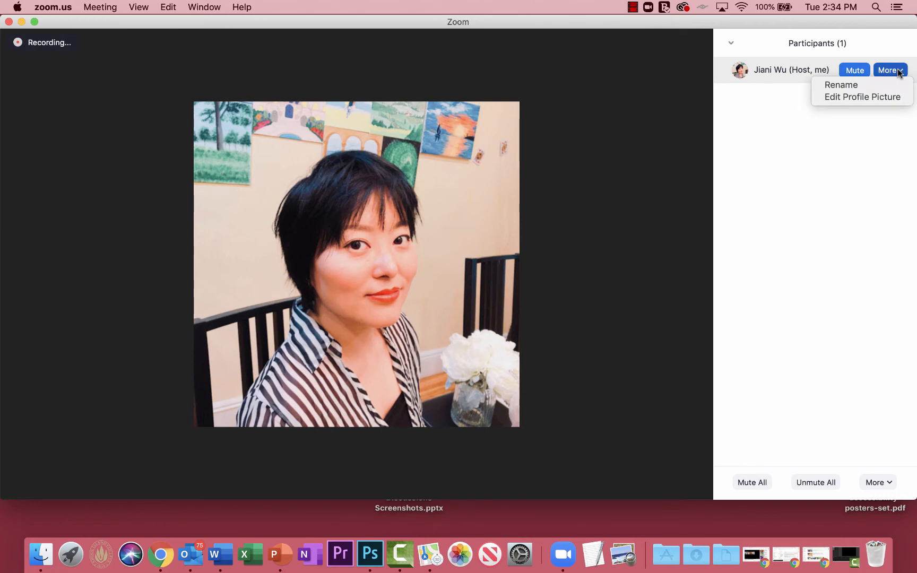
{"action": "left_click", "coordinate": [899, 72]}
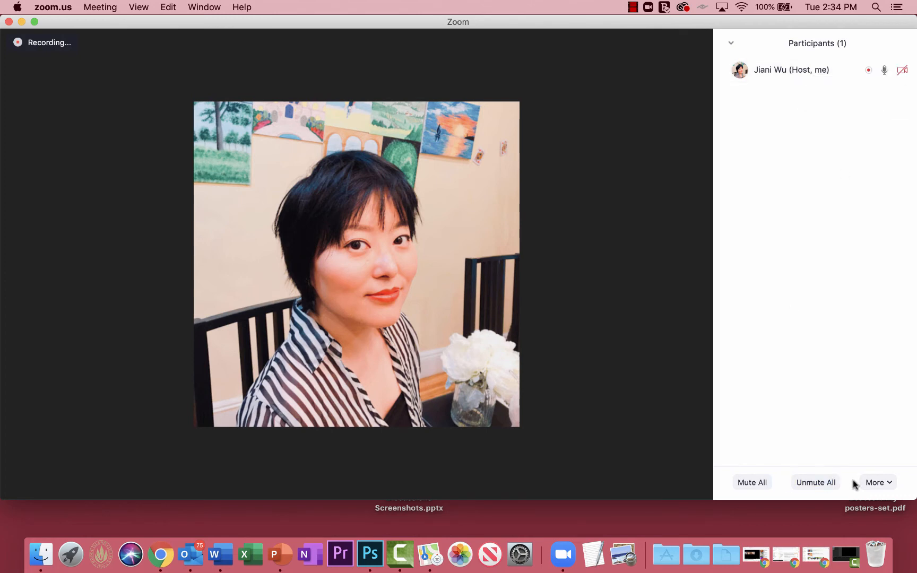
{"action": "left_click", "coordinate": [884, 483]}
{"action": "left_click", "coordinate": [831, 362]}
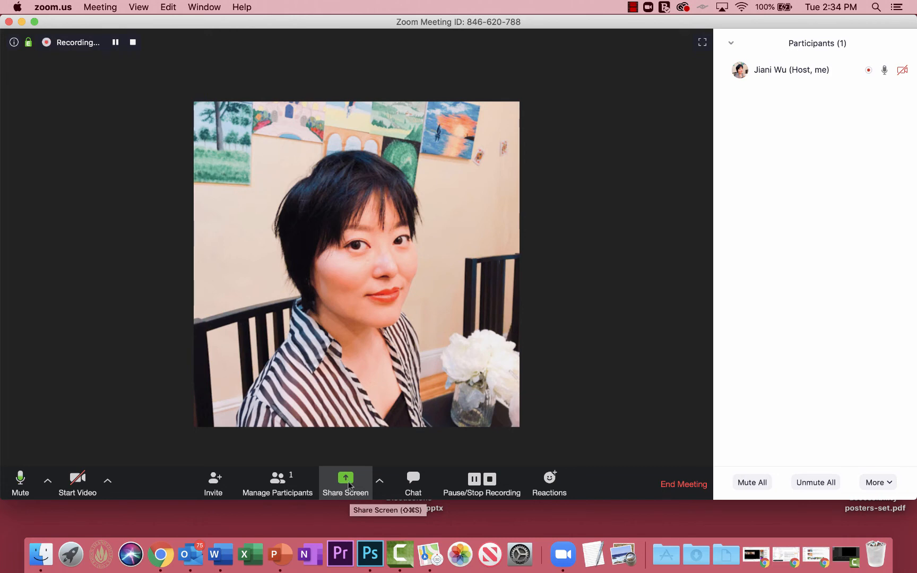
Step: Share the Desktop 1 screen with the meeting and stop the share
{"action": "left_click", "coordinate": [346, 485]}
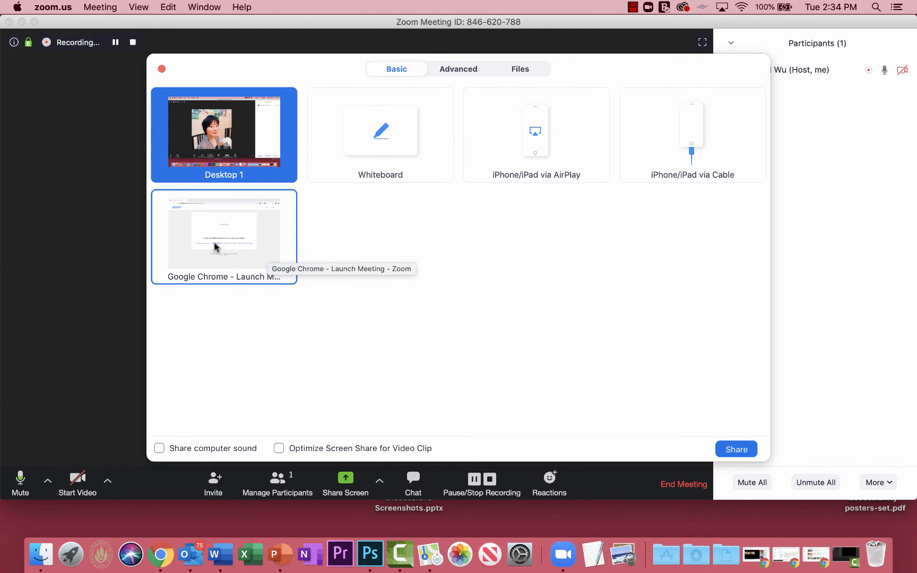
{"action": "double_click", "coordinate": [240, 163]}
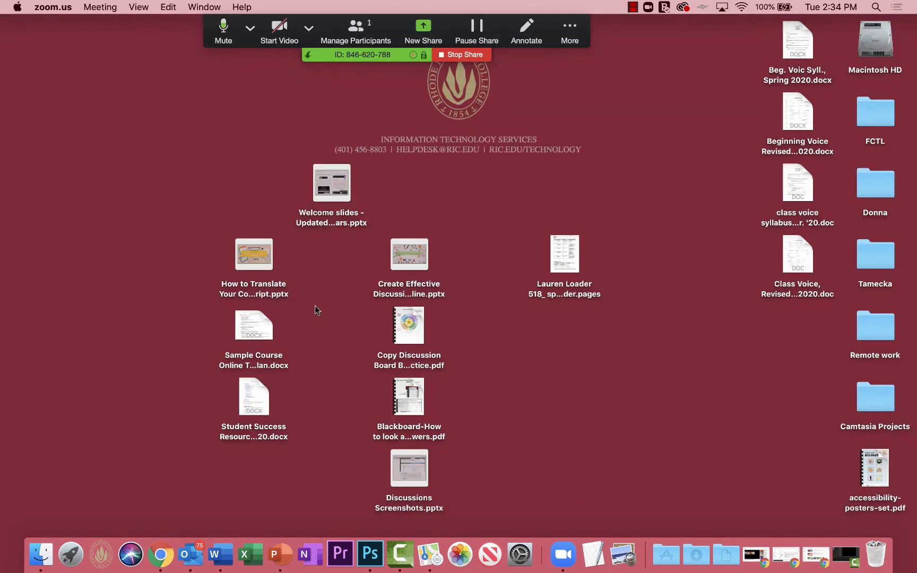
{"action": "mouse_move", "coordinate": [335, 193]}
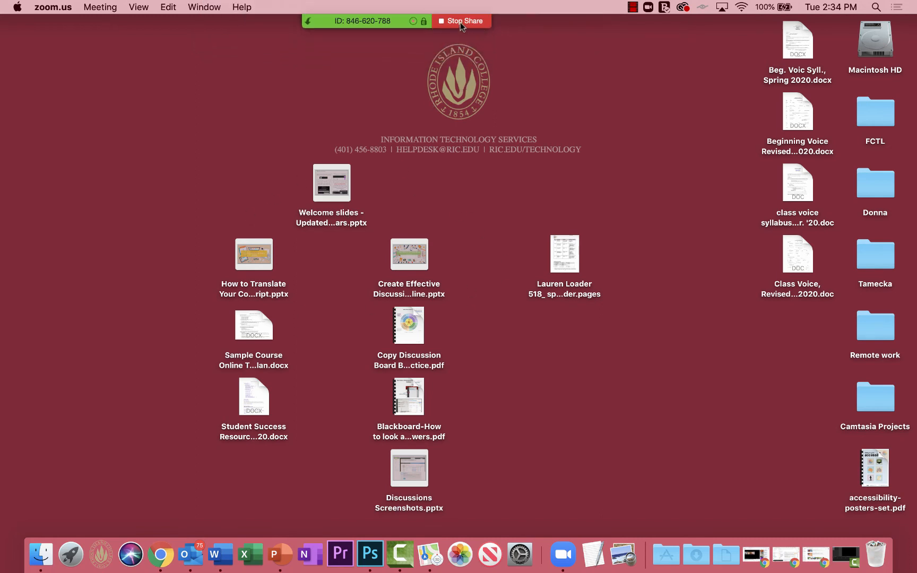
{"action": "mouse_move", "coordinate": [461, 27]}
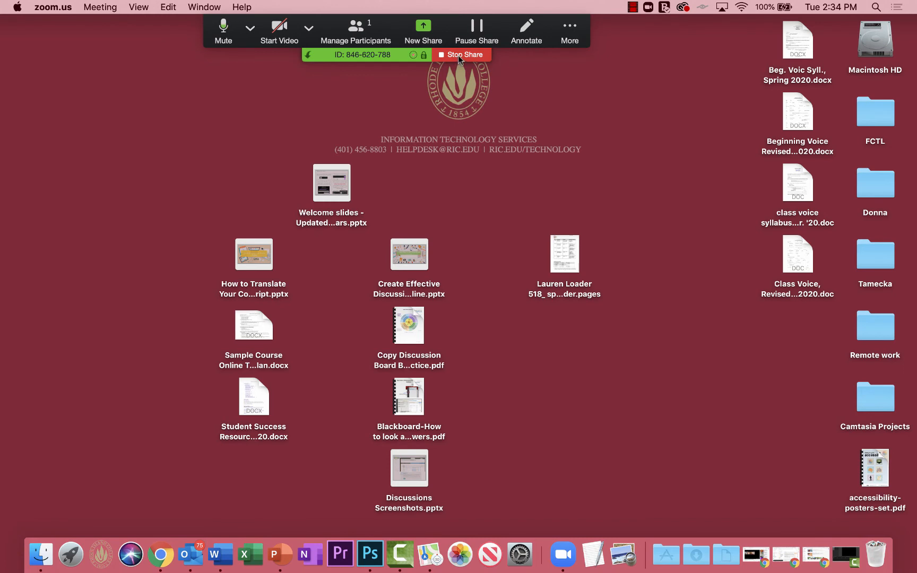
{"action": "left_click", "coordinate": [459, 57]}
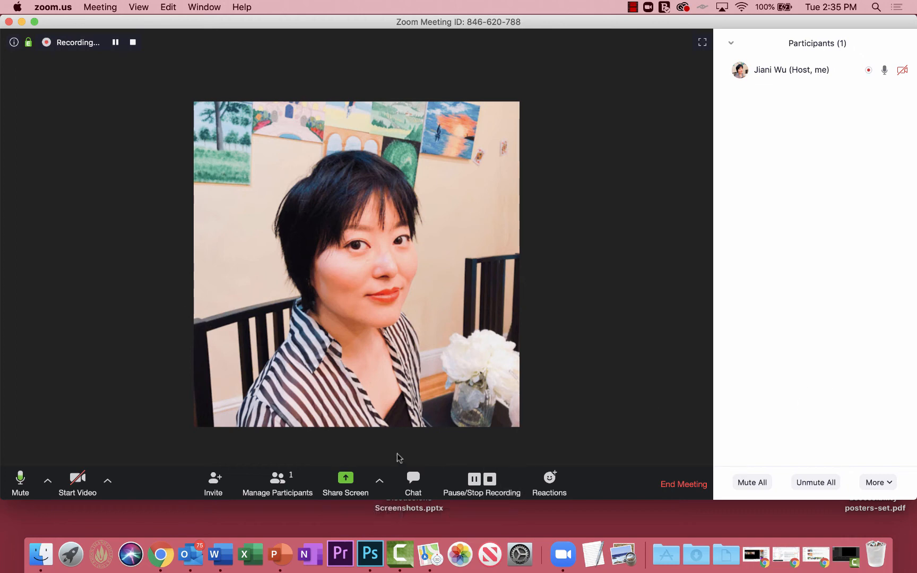
Step: Review the basic and file-based sources available for screen sharing, closing the selection without sharing anything
{"action": "left_click", "coordinate": [336, 483]}
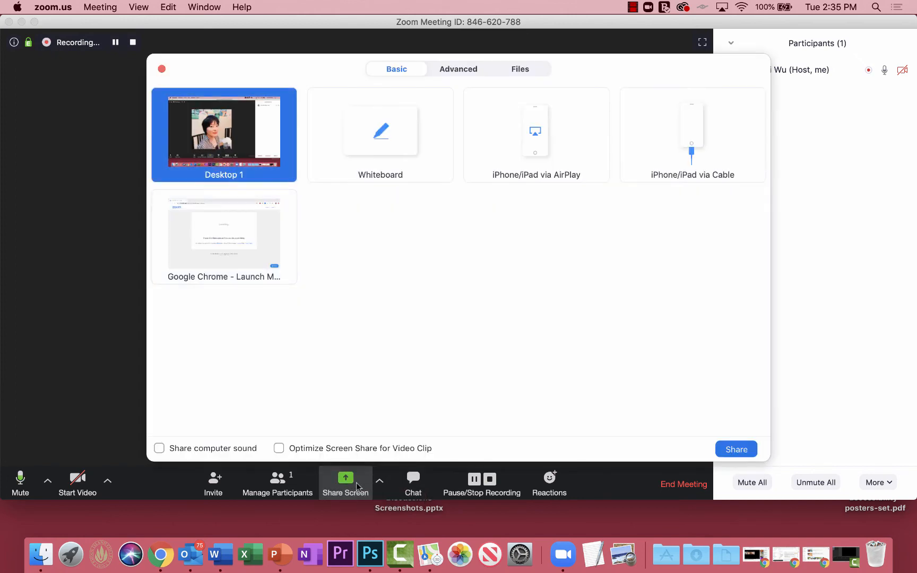
{"action": "left_click", "coordinate": [519, 73]}
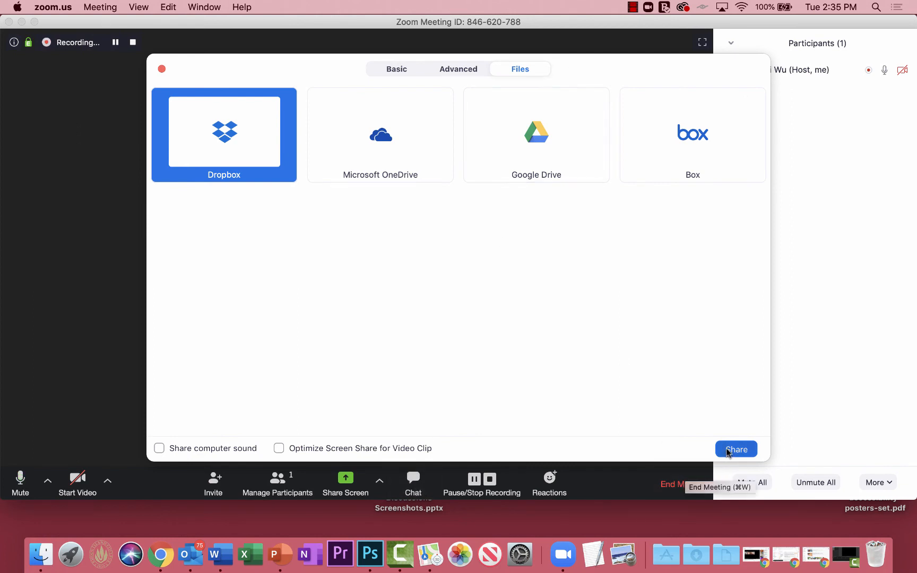
{"action": "left_click", "coordinate": [162, 69]}
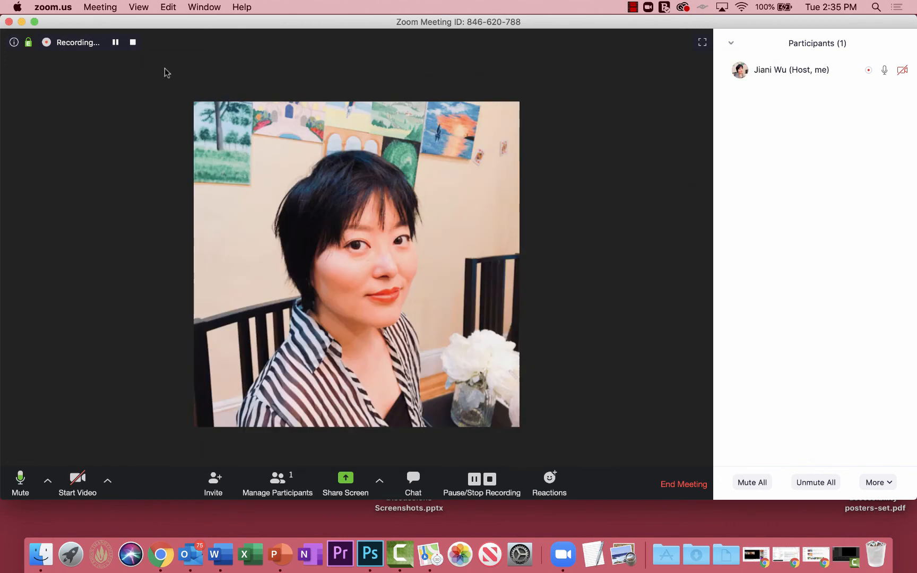
Step: Show the meeting chat and send the message "hello" to everyone
{"action": "left_click", "coordinate": [414, 484]}
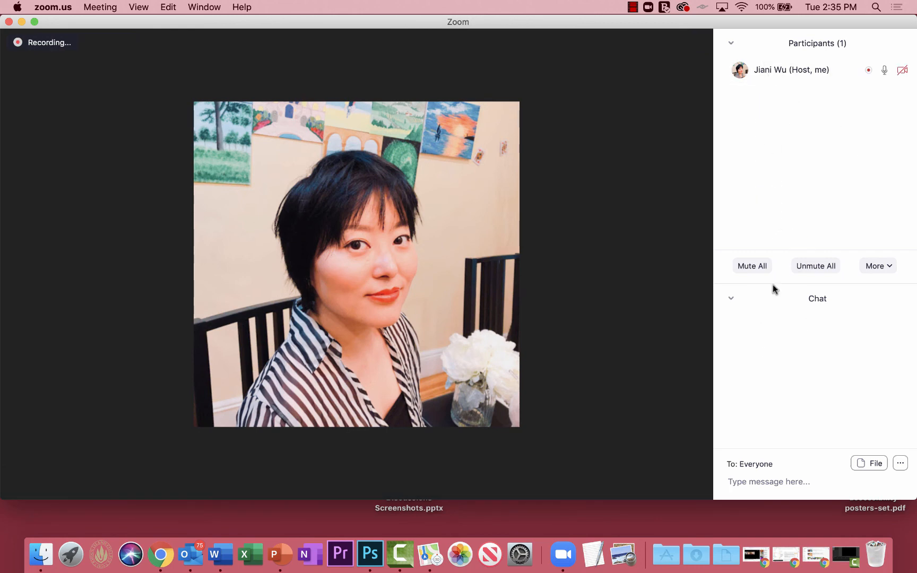
{"action": "left_click", "coordinate": [789, 480]}
{"action": "type", "text": "hello"}
{"action": "key", "text": "Return"}
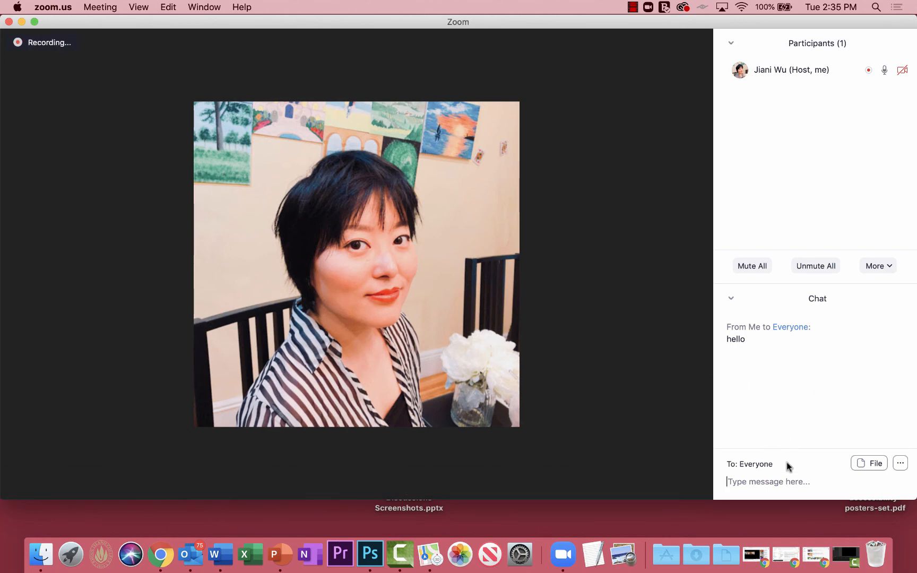
Step: Send the file Discussions Screenshots.pptx from the computer's Desktop folder to everyone in the chat
{"action": "left_click", "coordinate": [866, 463]}
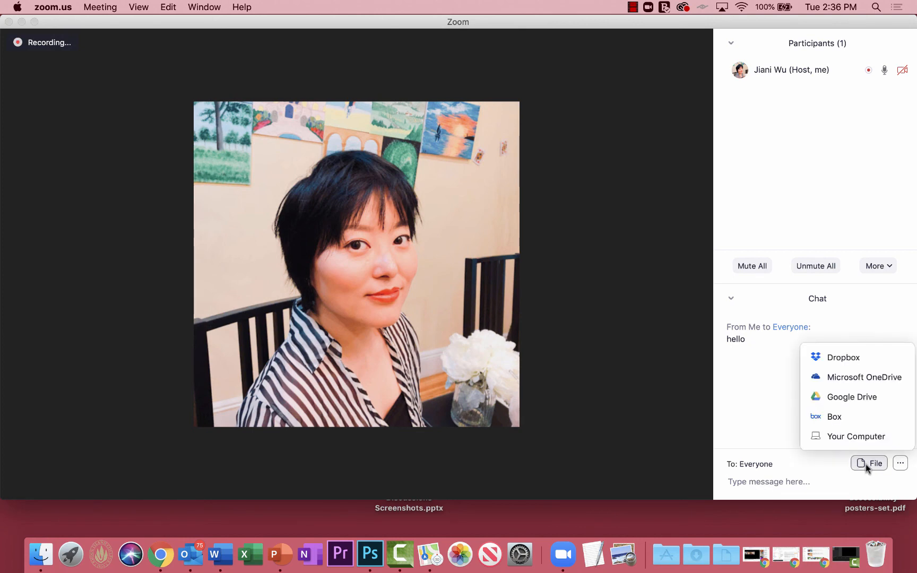
{"action": "left_click", "coordinate": [843, 436]}
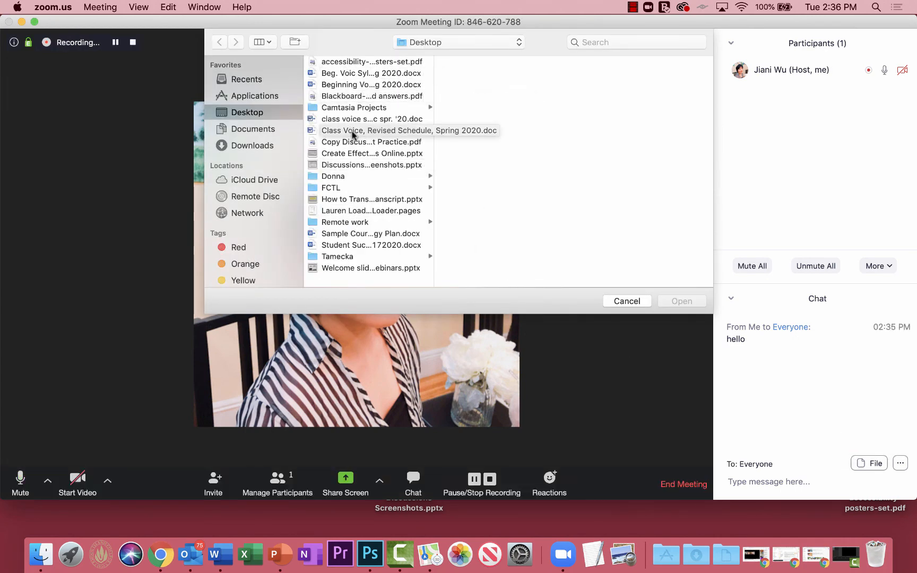
{"action": "left_click", "coordinate": [343, 164]}
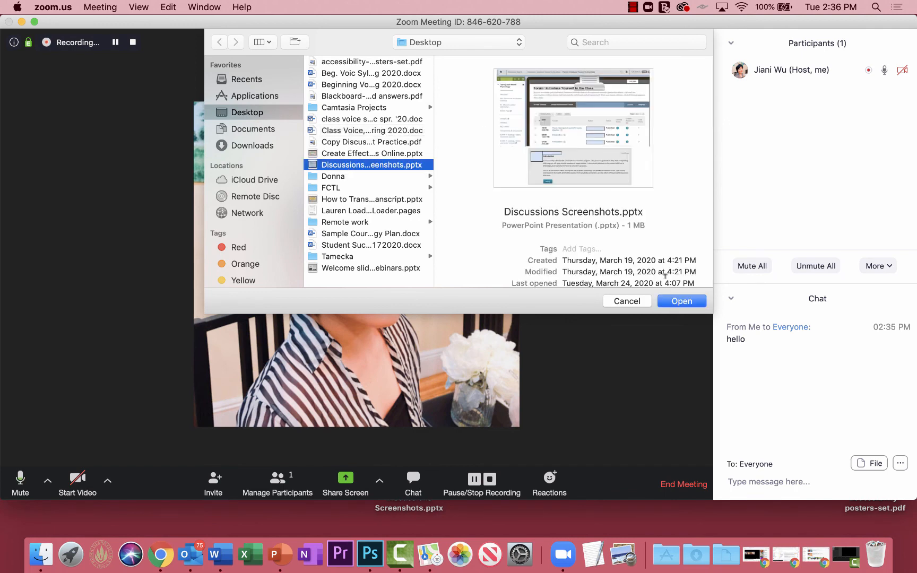
{"action": "left_click", "coordinate": [682, 301]}
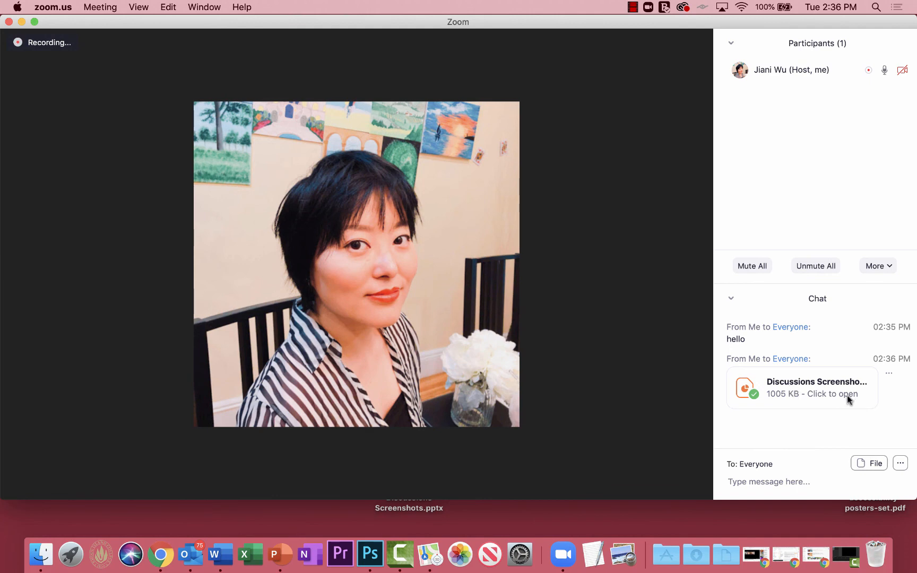
Step: Check the additional chat options and save the meeting chat to the computer
{"action": "left_click", "coordinate": [901, 464]}
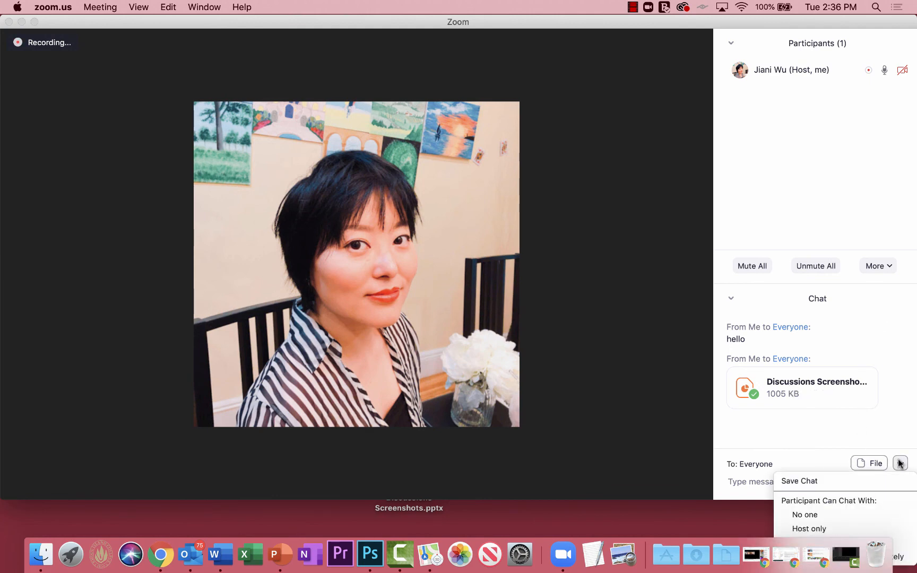
{"action": "left_click", "coordinate": [849, 416]}
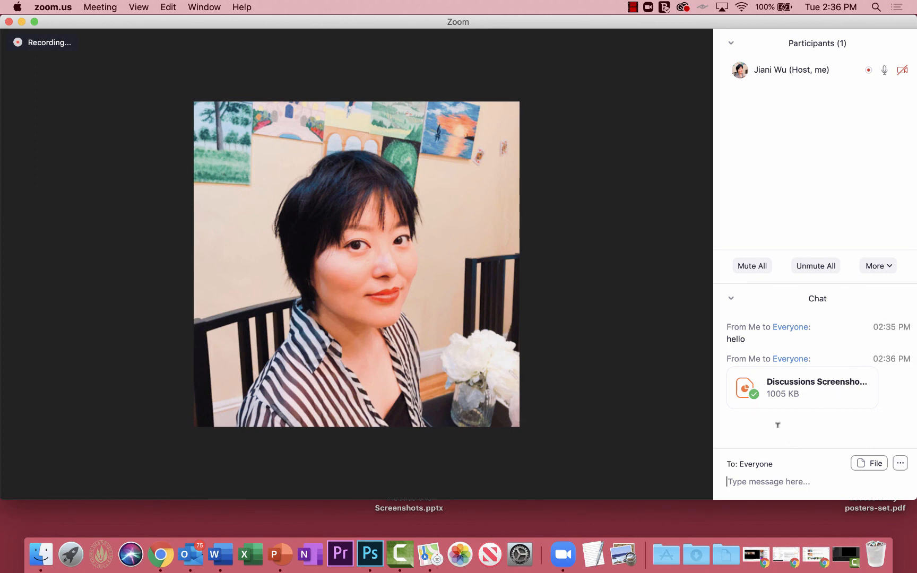
{"action": "left_click", "coordinate": [900, 464]}
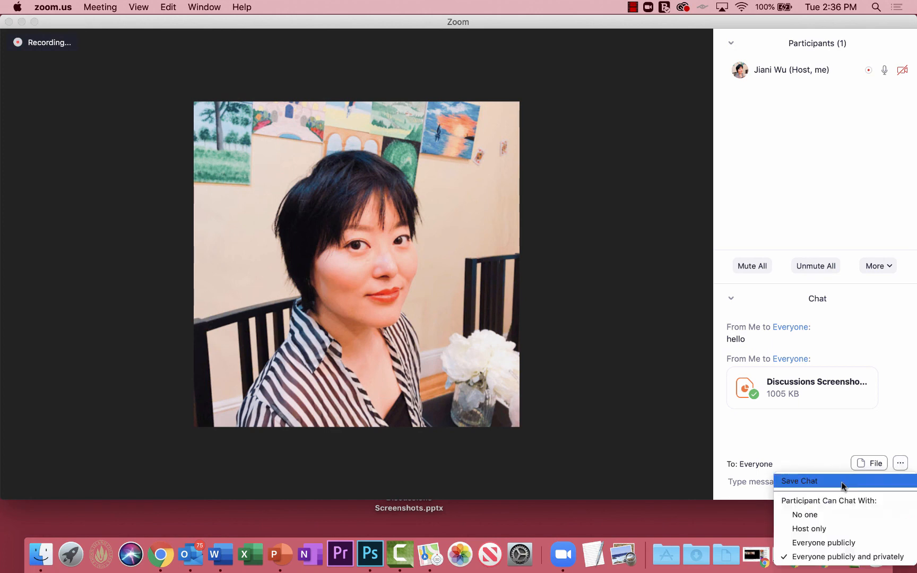
{"action": "left_click", "coordinate": [802, 481]}
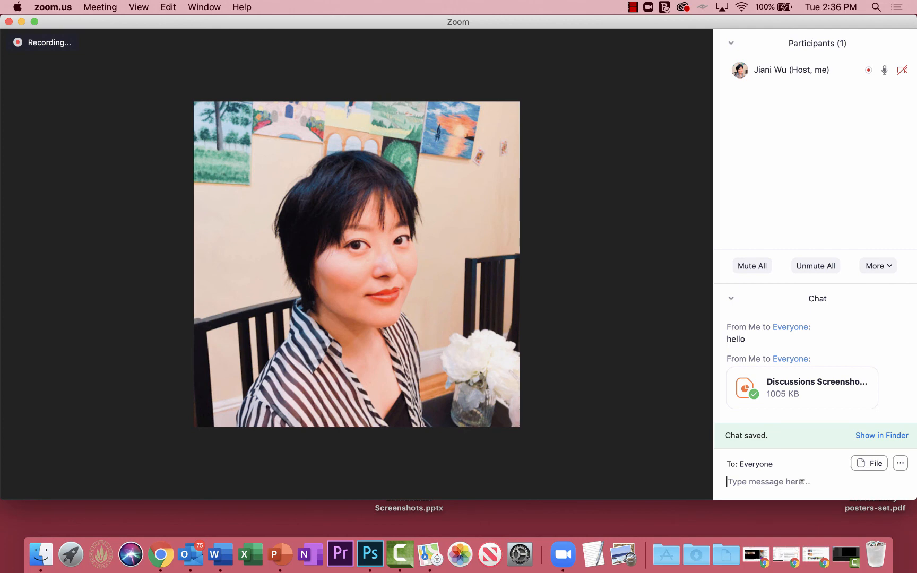
Step: Locate the saved chat in Finder and read meeting_saved_chat.txt, closing the text file and the folder window
{"action": "left_click", "coordinate": [872, 435]}
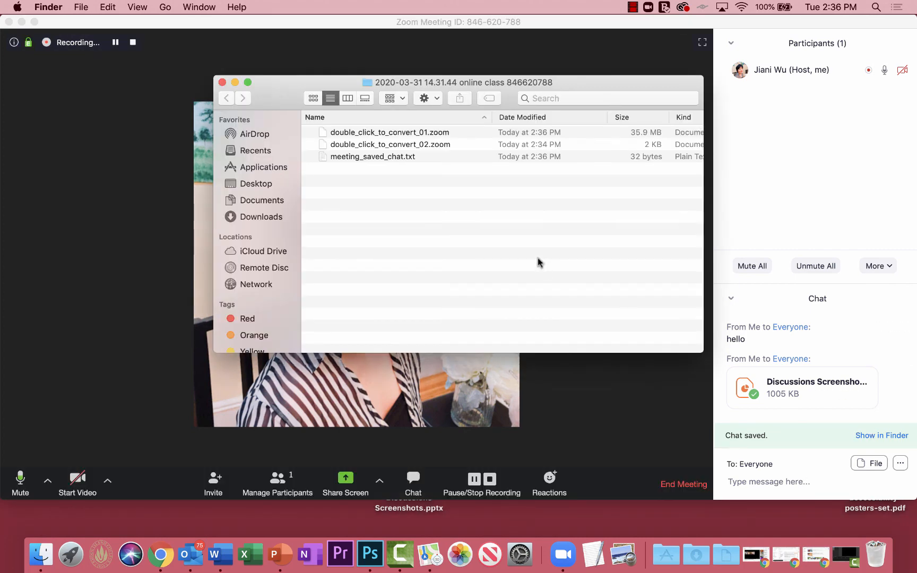
{"action": "left_click", "coordinate": [350, 157]}
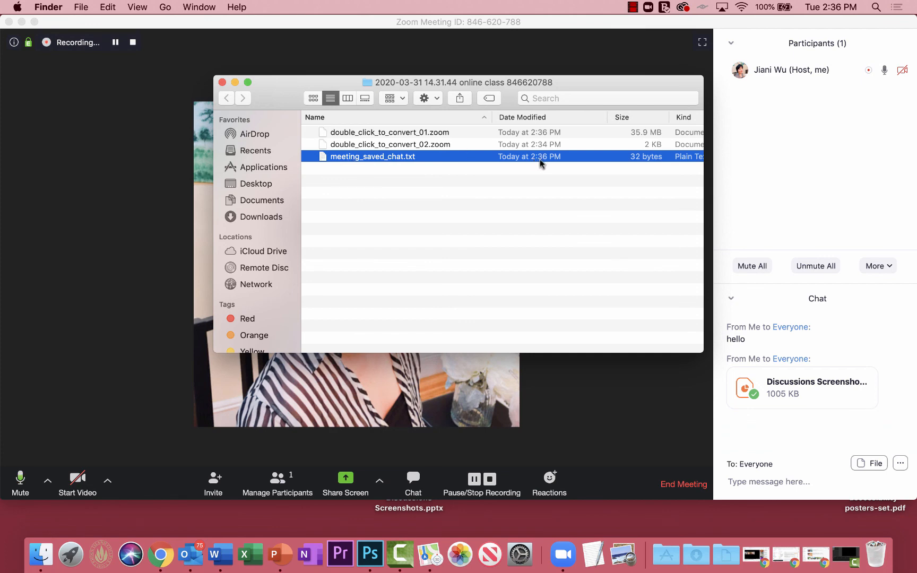
{"action": "double_click", "coordinate": [395, 157]}
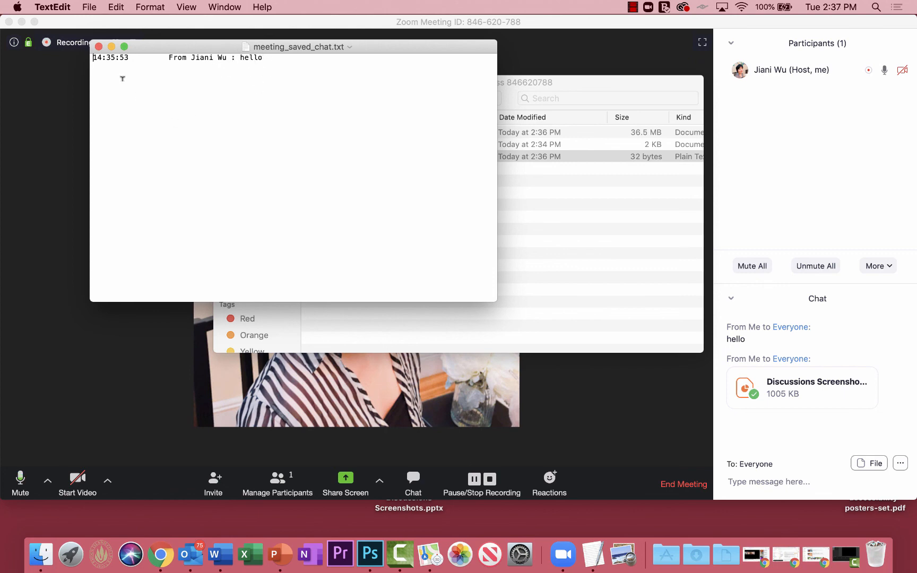
{"action": "left_click", "coordinate": [99, 47]}
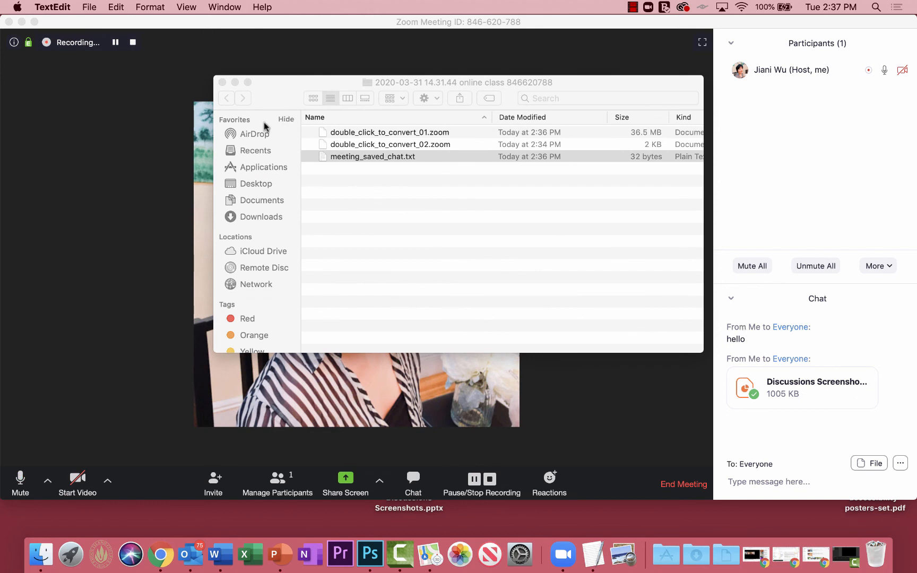
{"action": "left_click", "coordinate": [222, 82]}
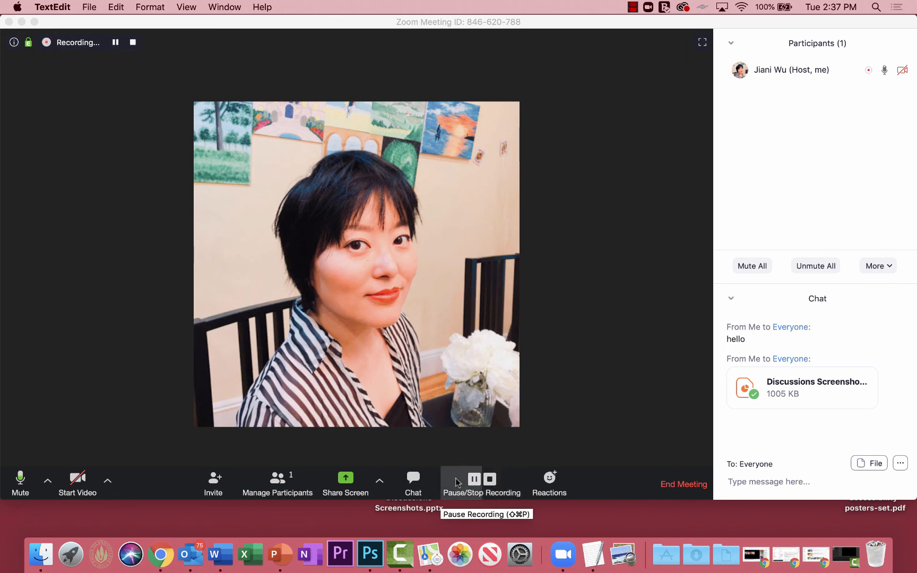
Step: Stop the meeting recording and start recording again
{"action": "left_click", "coordinate": [490, 479]}
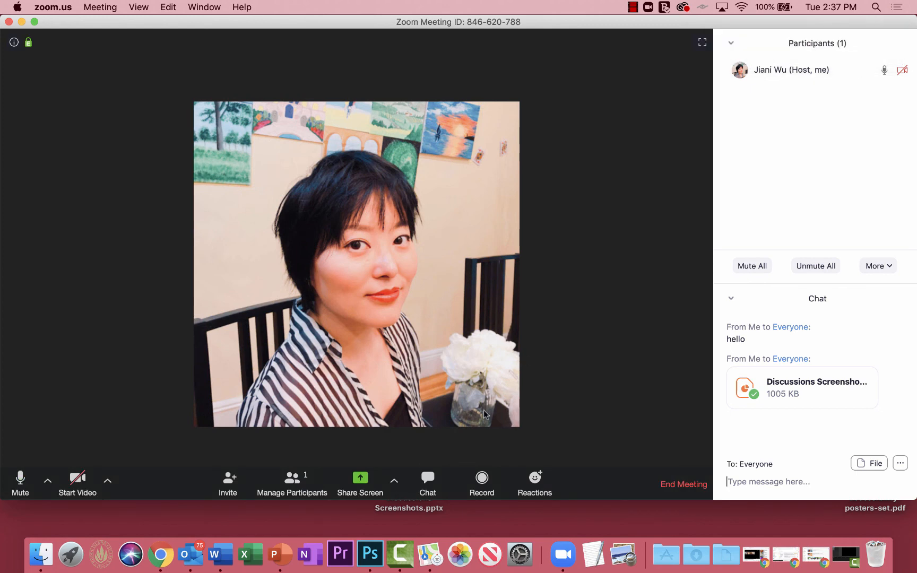
{"action": "left_click", "coordinate": [478, 492]}
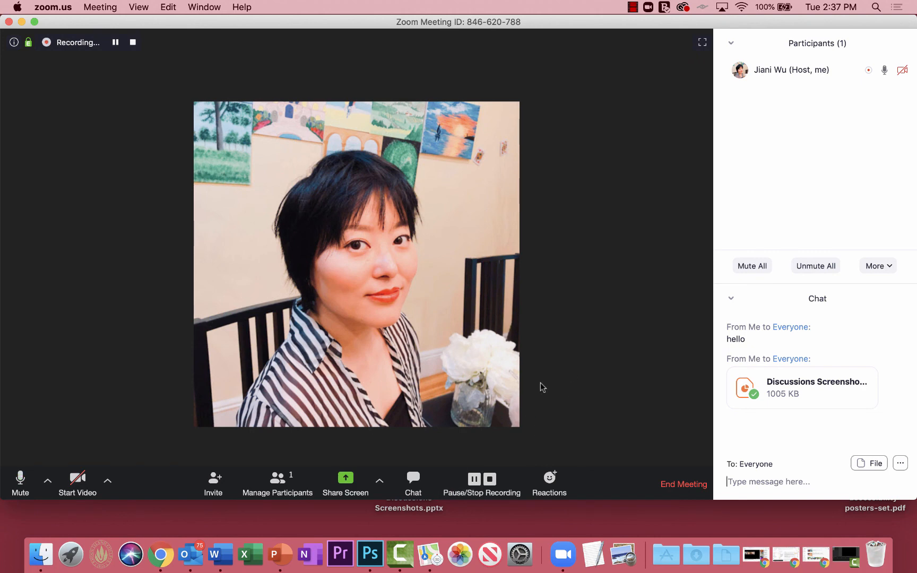
Step: Pause the meeting recording and resume it, keeping the meeting window in view
{"action": "left_click", "coordinate": [474, 480]}
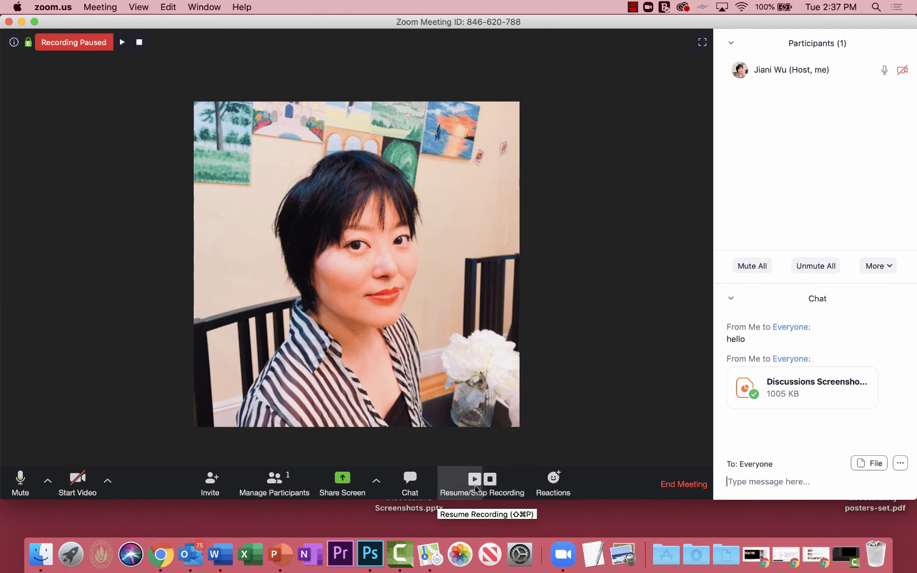
{"action": "left_click", "coordinate": [476, 487]}
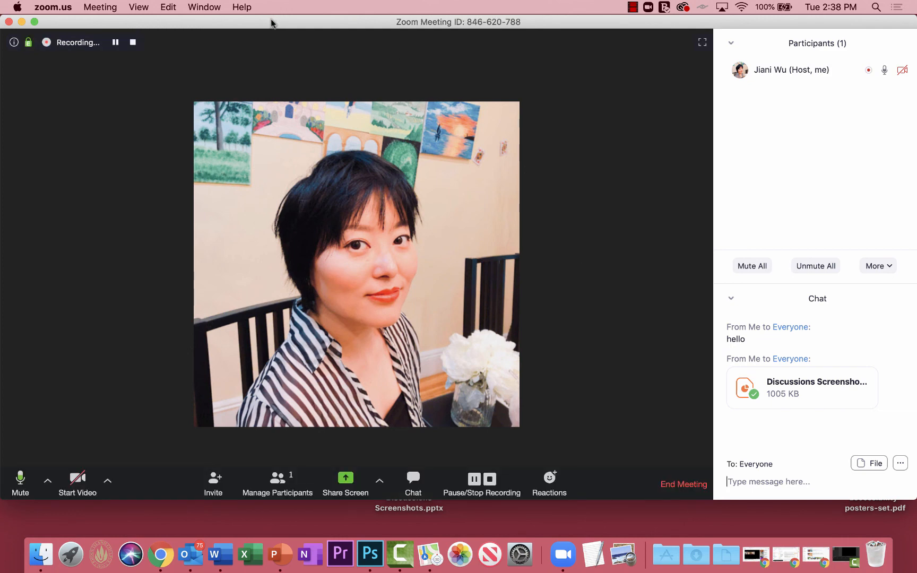
{"action": "mouse_move", "coordinate": [271, 21]}
{"action": "left_mouse_down"}
{"action": "mouse_move", "coordinate": [276, 45]}
{"action": "mouse_move", "coordinate": [267, 26]}
{"action": "left_mouse_up"}
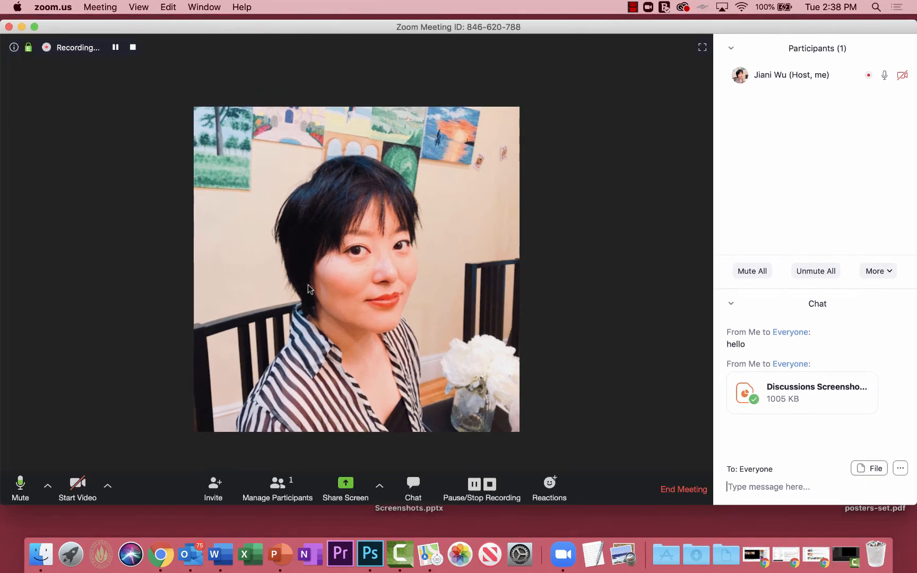